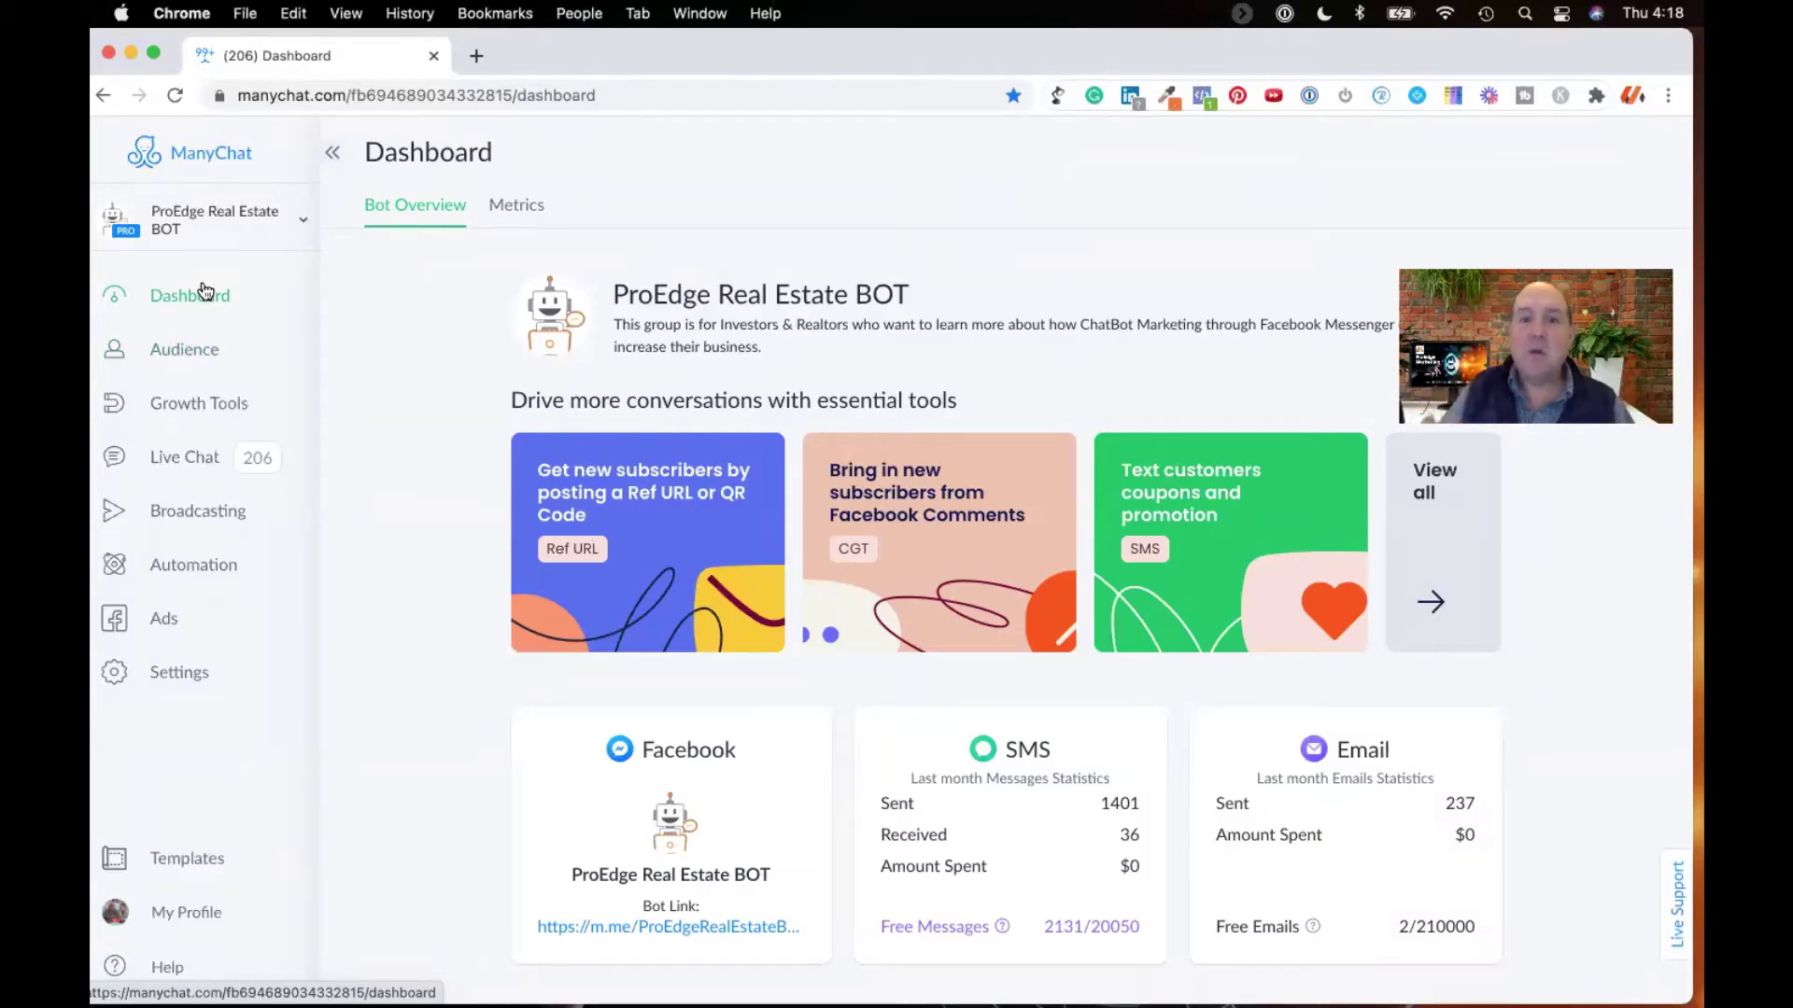
Step: From the Audience list, open Create New Contact and tick the SMS and email consent checkbox
{"action": "left_click", "coordinate": [156, 351]}
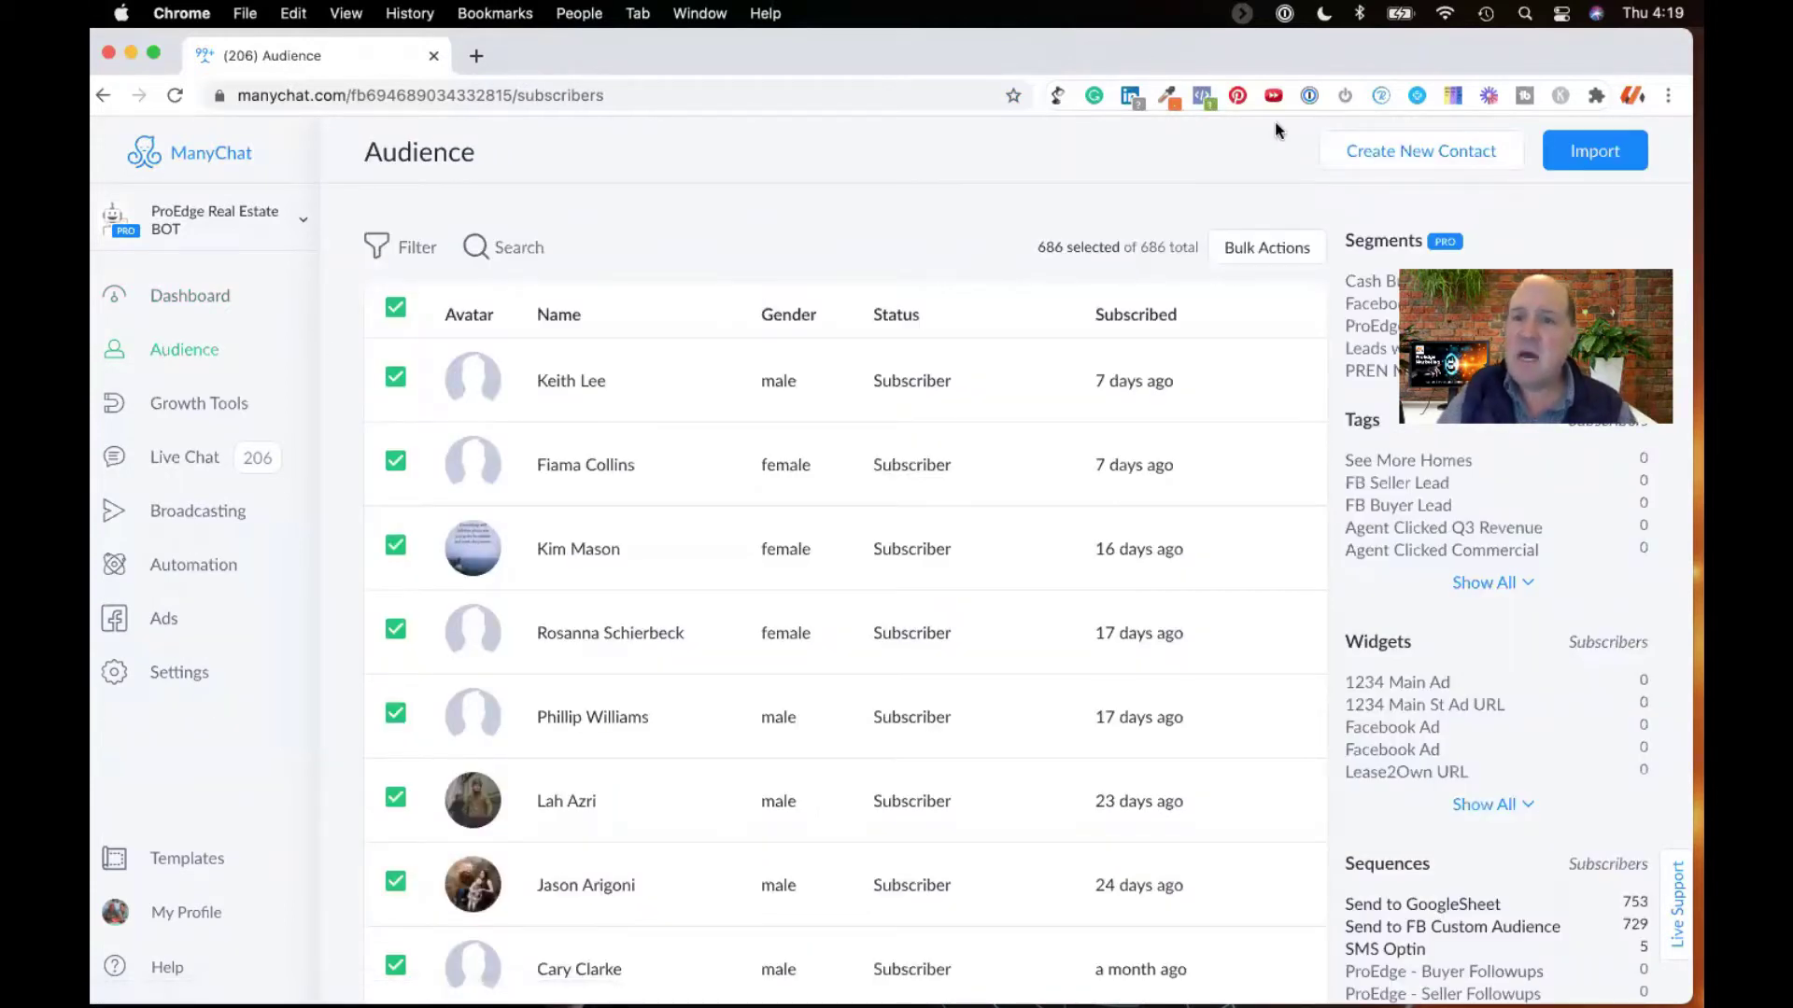
{"action": "left_click", "coordinate": [1429, 153]}
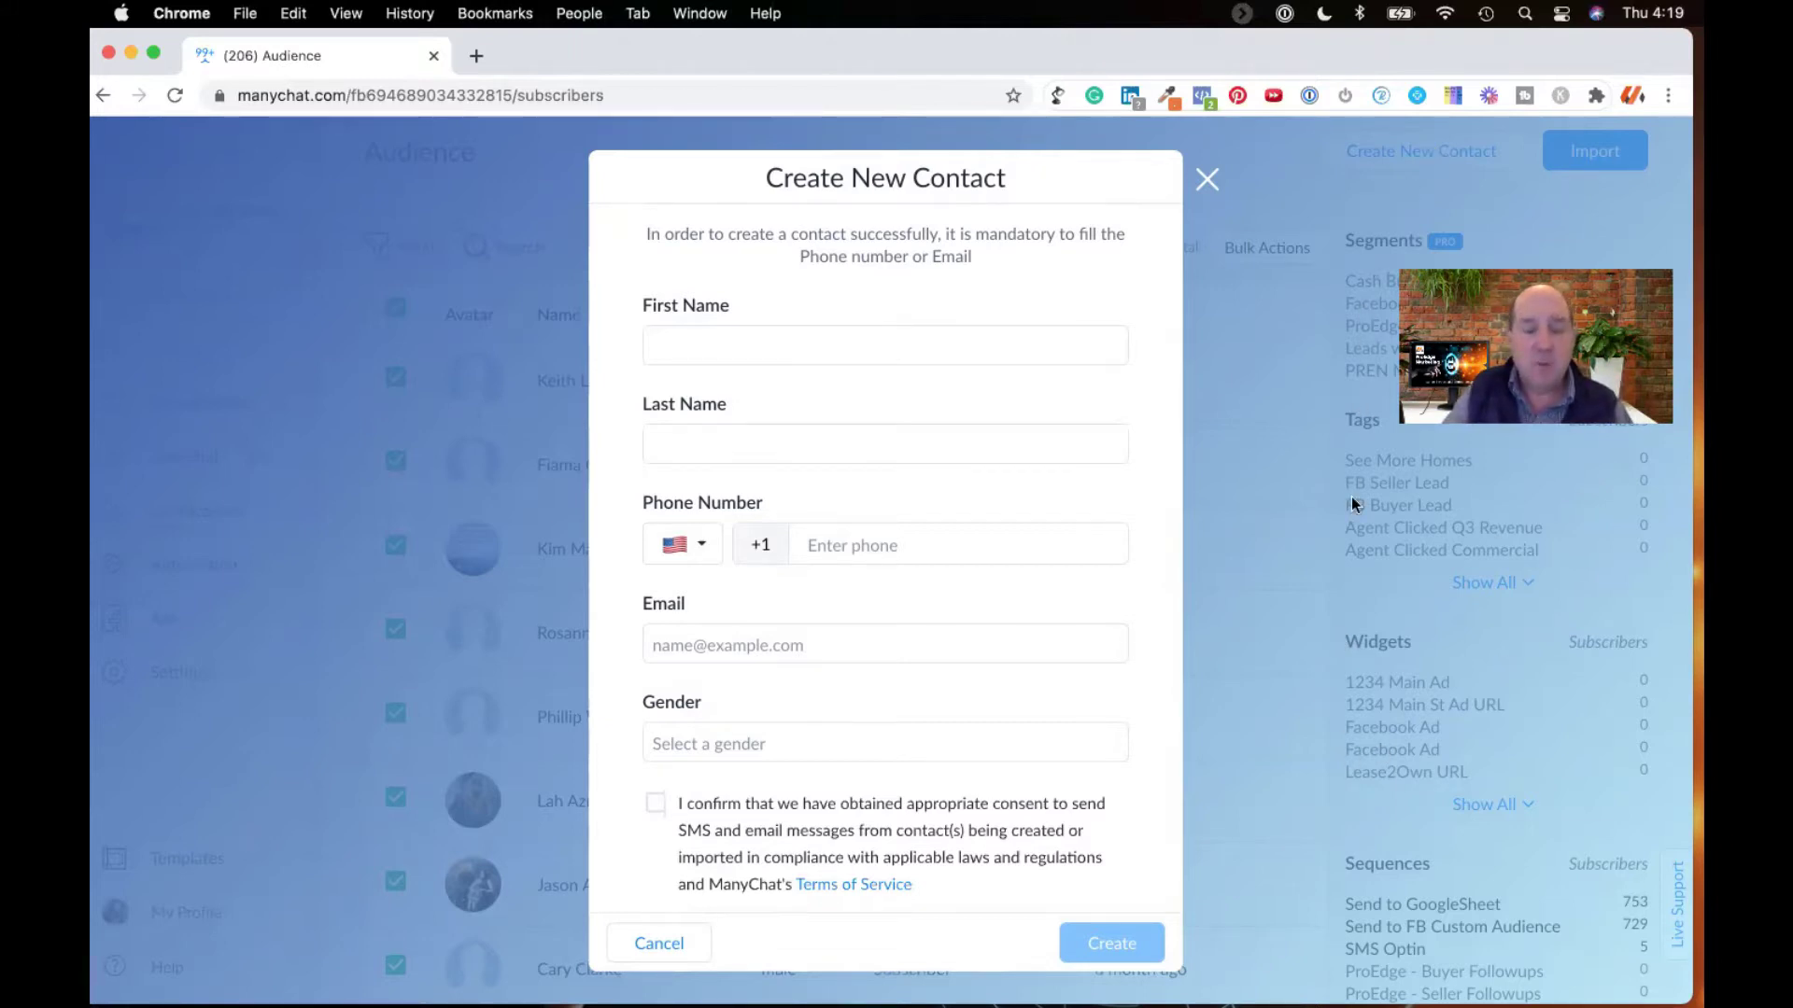
{"action": "left_click", "coordinate": [656, 805]}
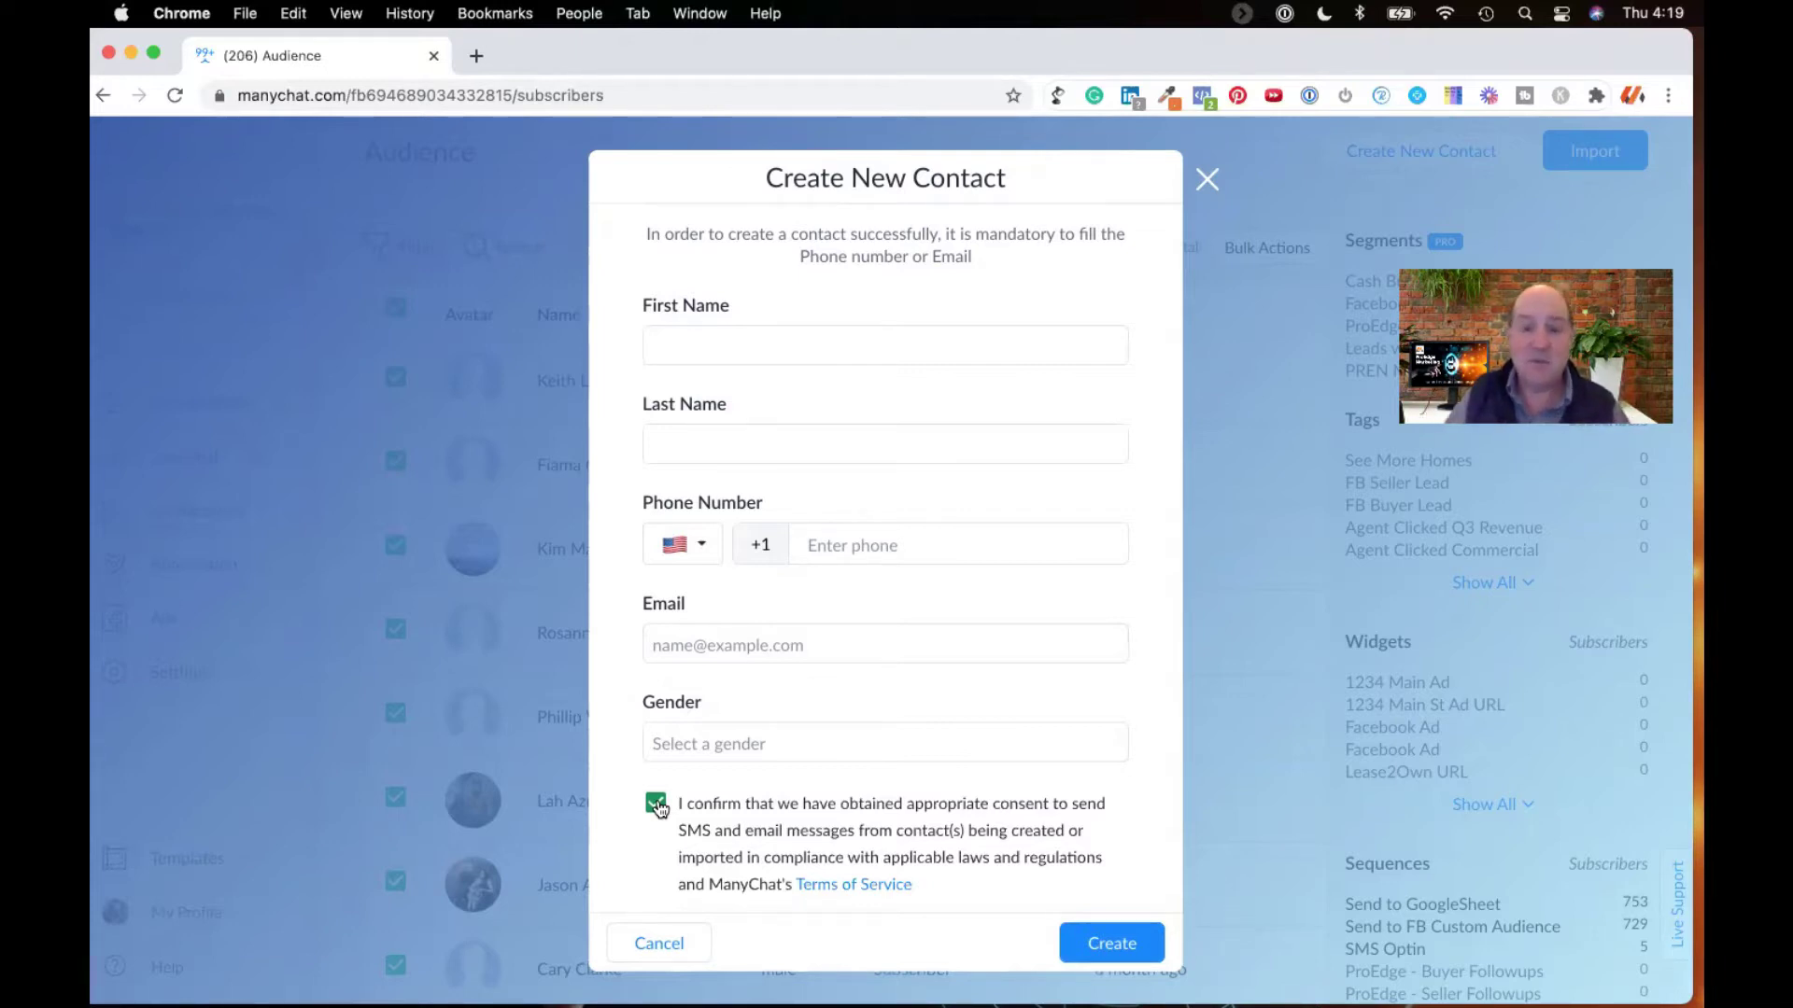
Step: Dismiss the Create New Contact dialog without saving, returning to the 686-contact Audience list
{"action": "left_click", "coordinate": [1206, 177]}
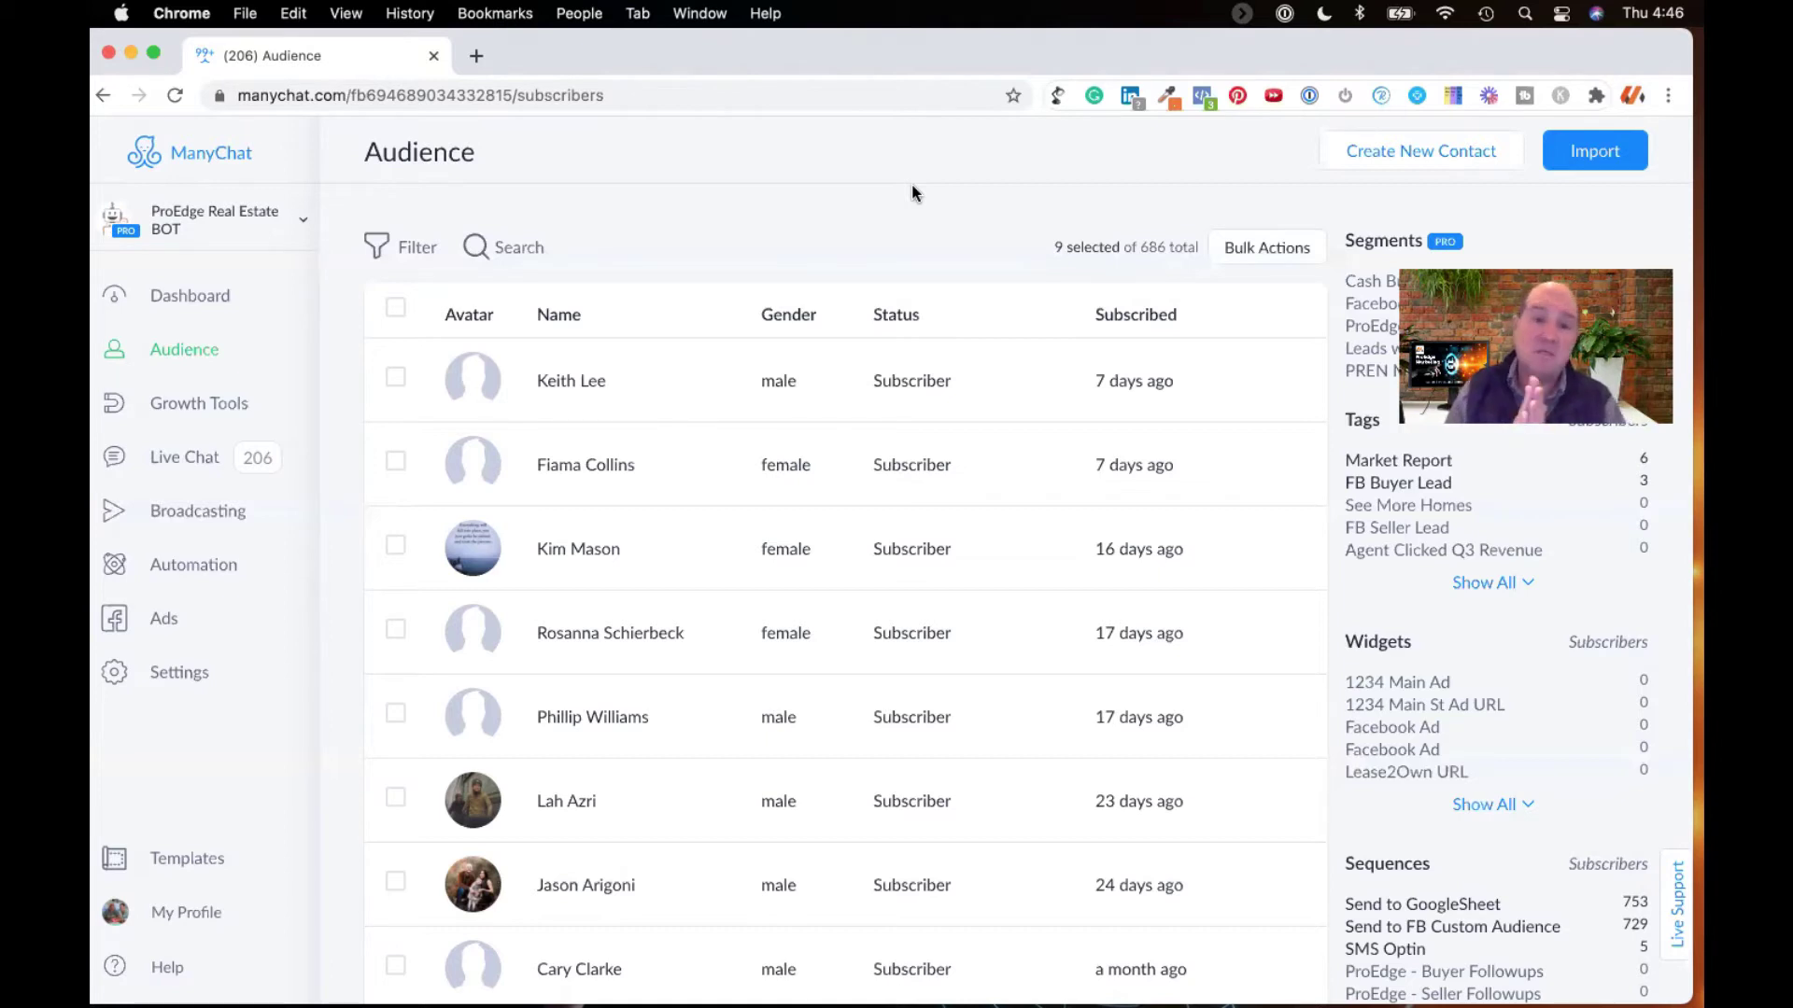
Step: Attach MyCustomr-List.csv to Import Contacts and tick the SMS/email consent confirmation
{"action": "left_click", "coordinate": [1595, 151]}
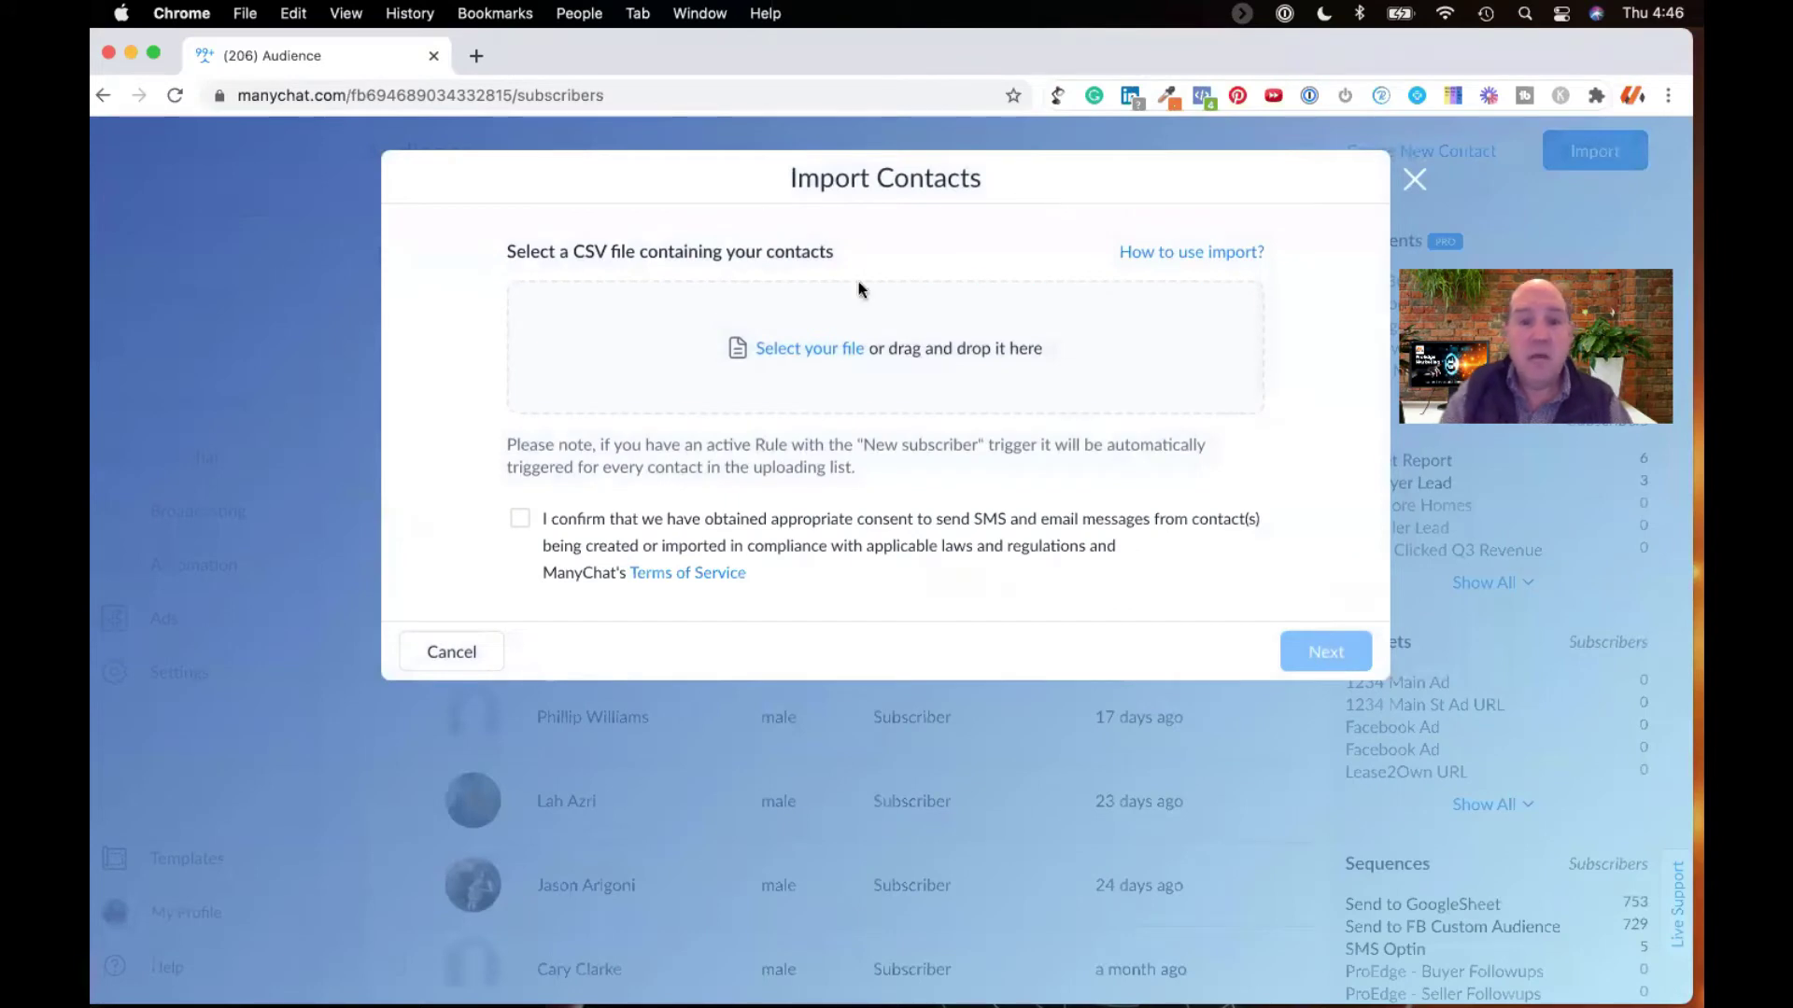
{"action": "left_click", "coordinate": [782, 348]}
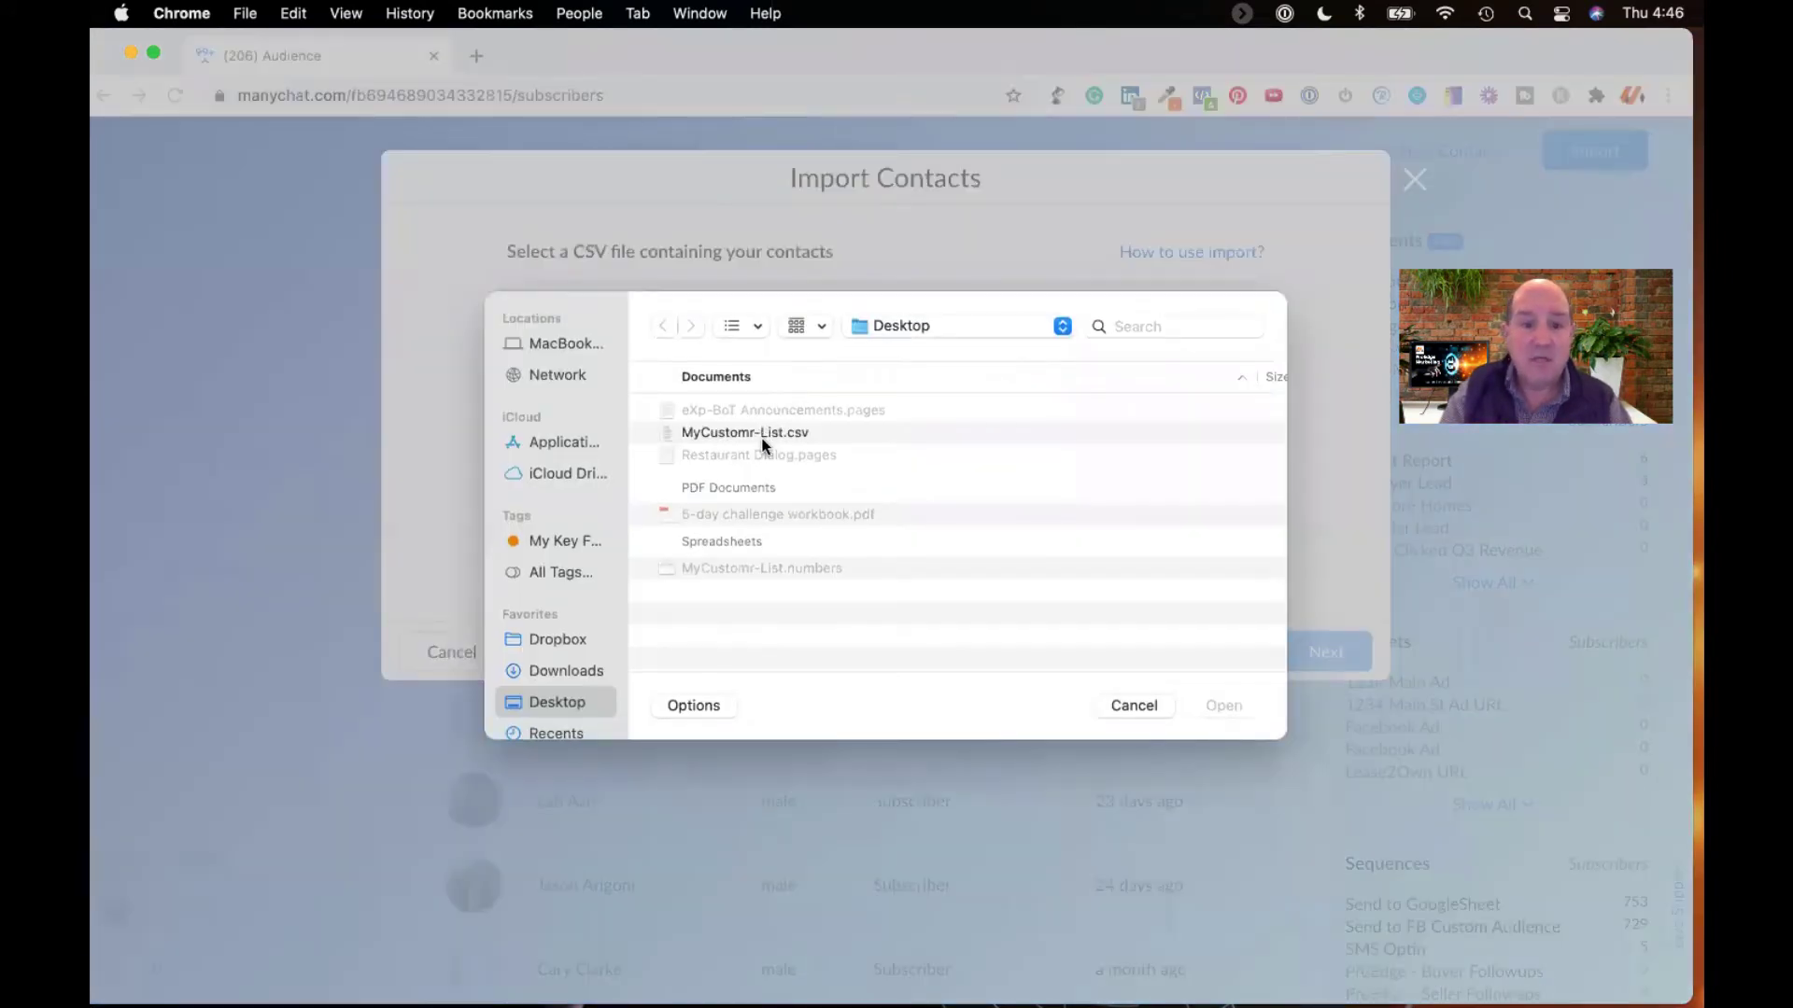
{"action": "left_click", "coordinate": [759, 431]}
{"action": "left_click", "coordinate": [1224, 706]}
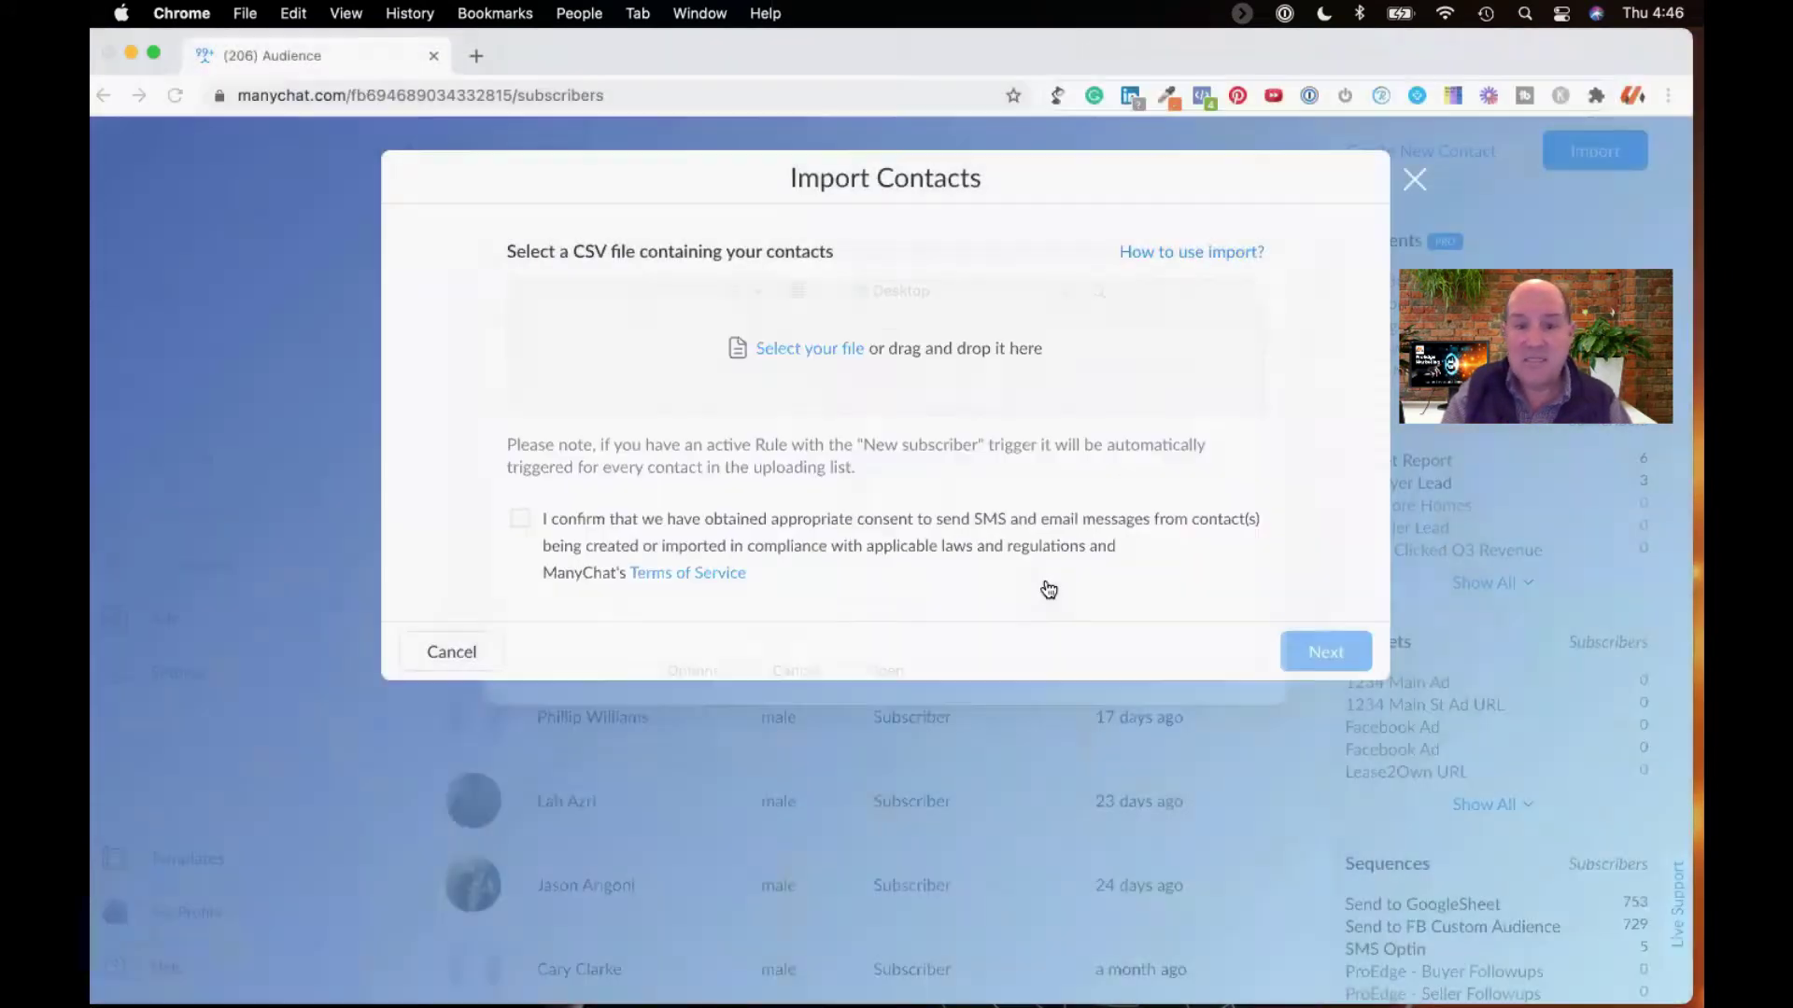
{"action": "left_click", "coordinate": [516, 520]}
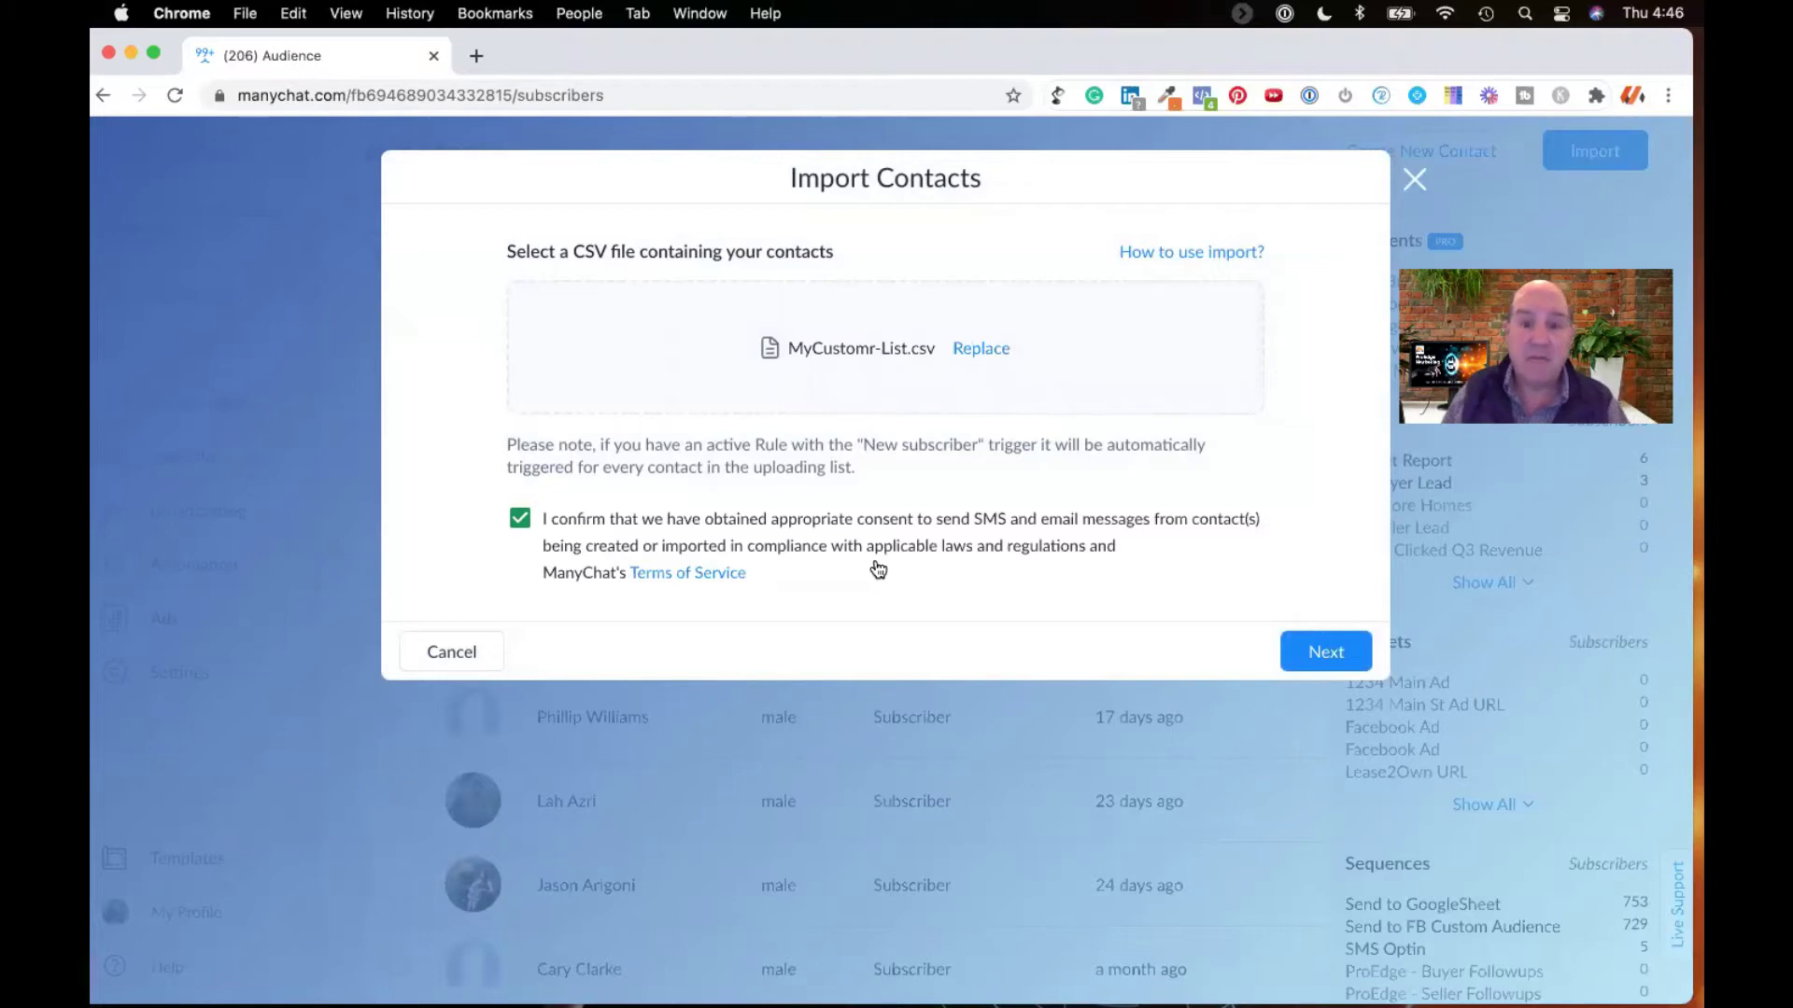
Step: Move to the column-mapping step and browse the field choices for the First and Last columns
{"action": "left_click", "coordinate": [1324, 653]}
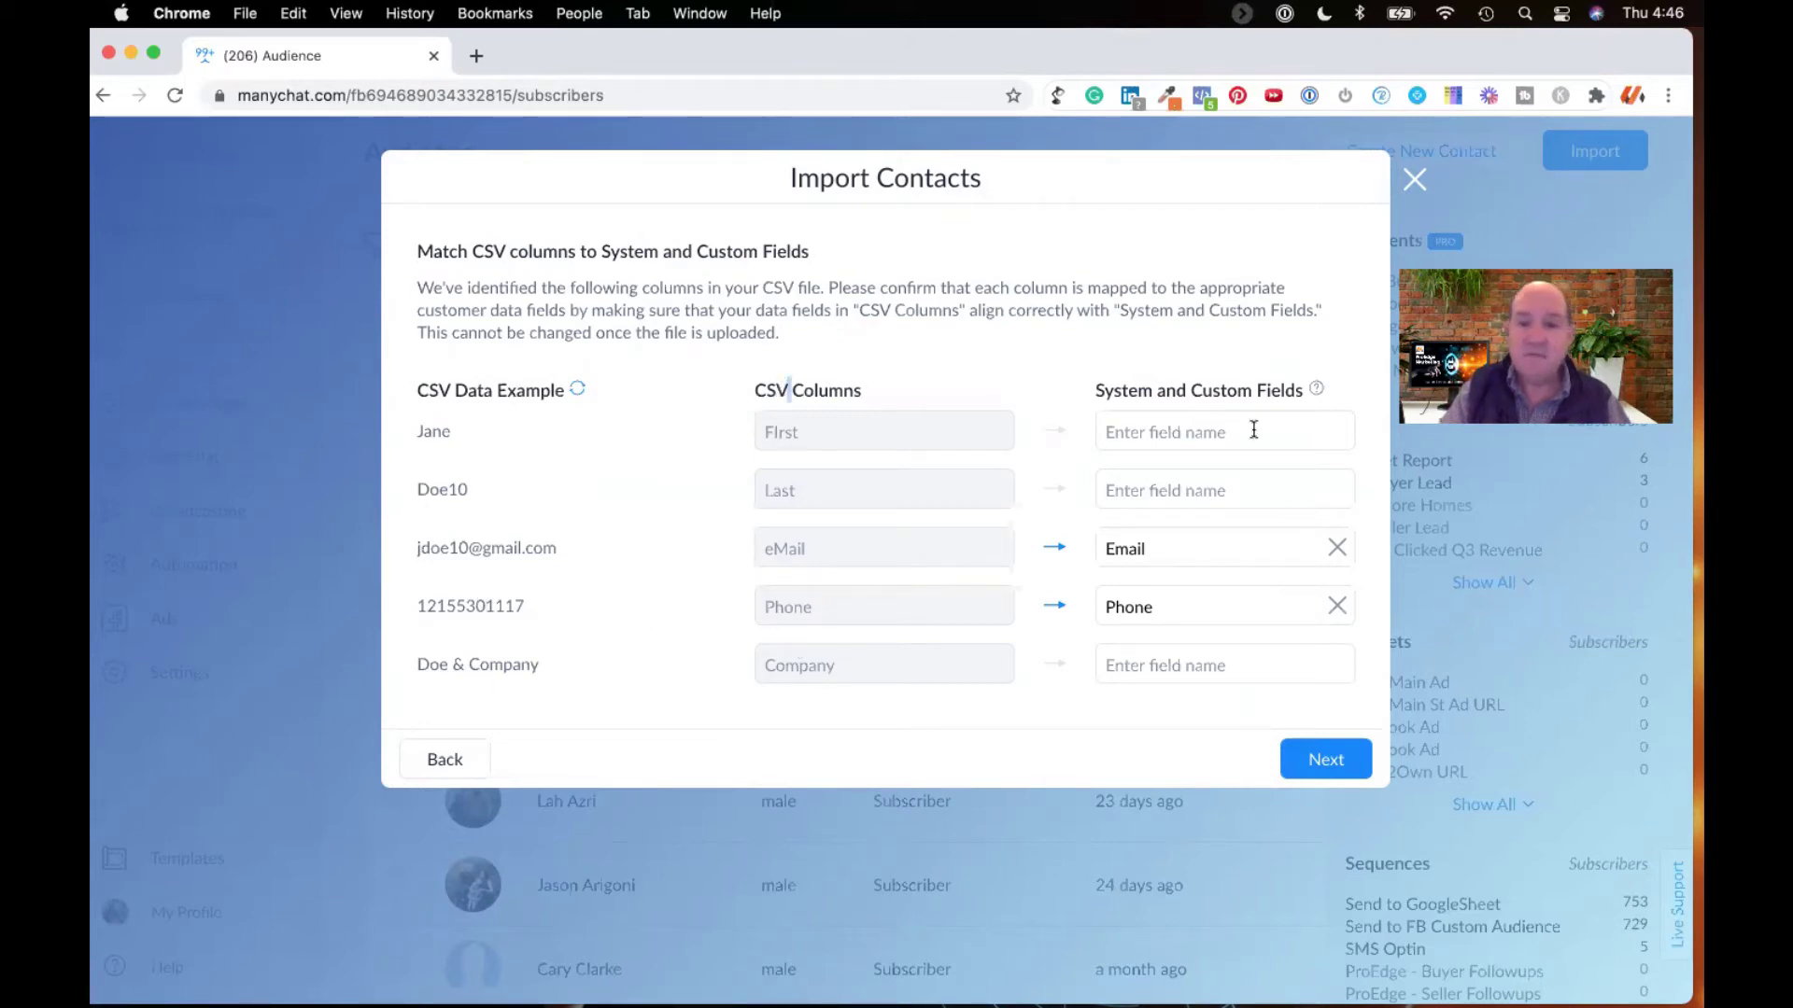
{"action": "double_click", "coordinate": [1128, 393]}
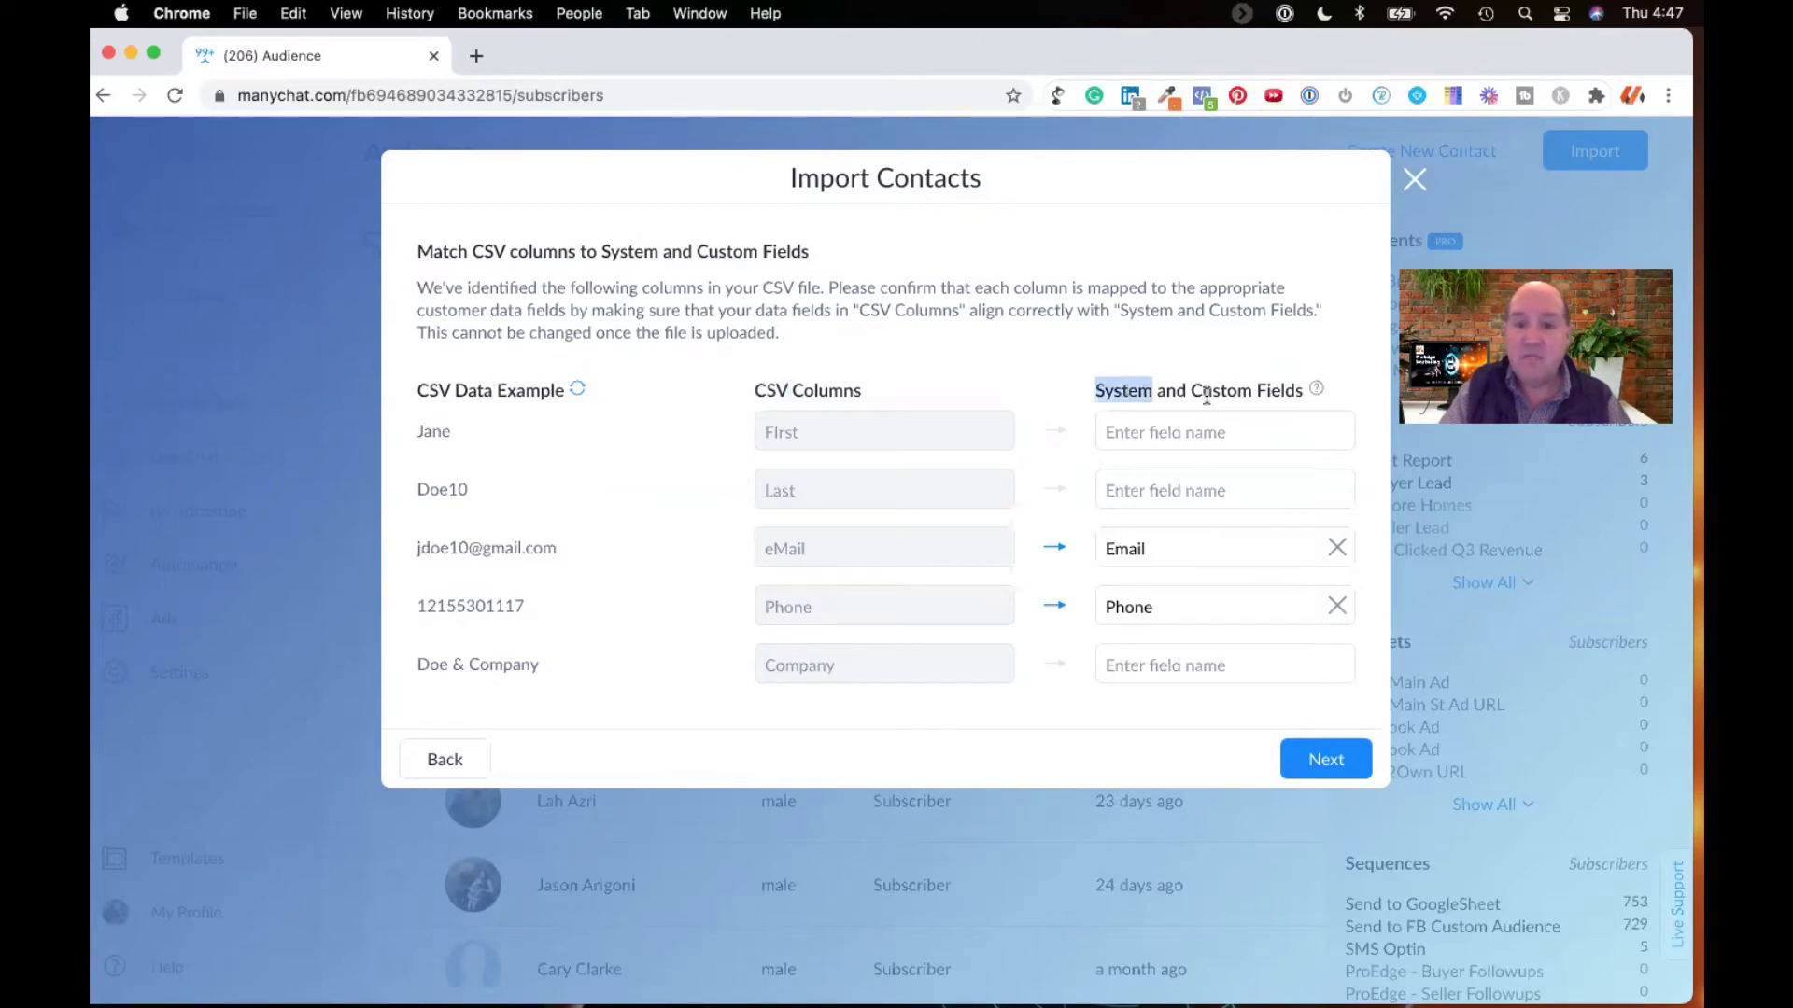
{"action": "left_click", "coordinate": [1206, 399]}
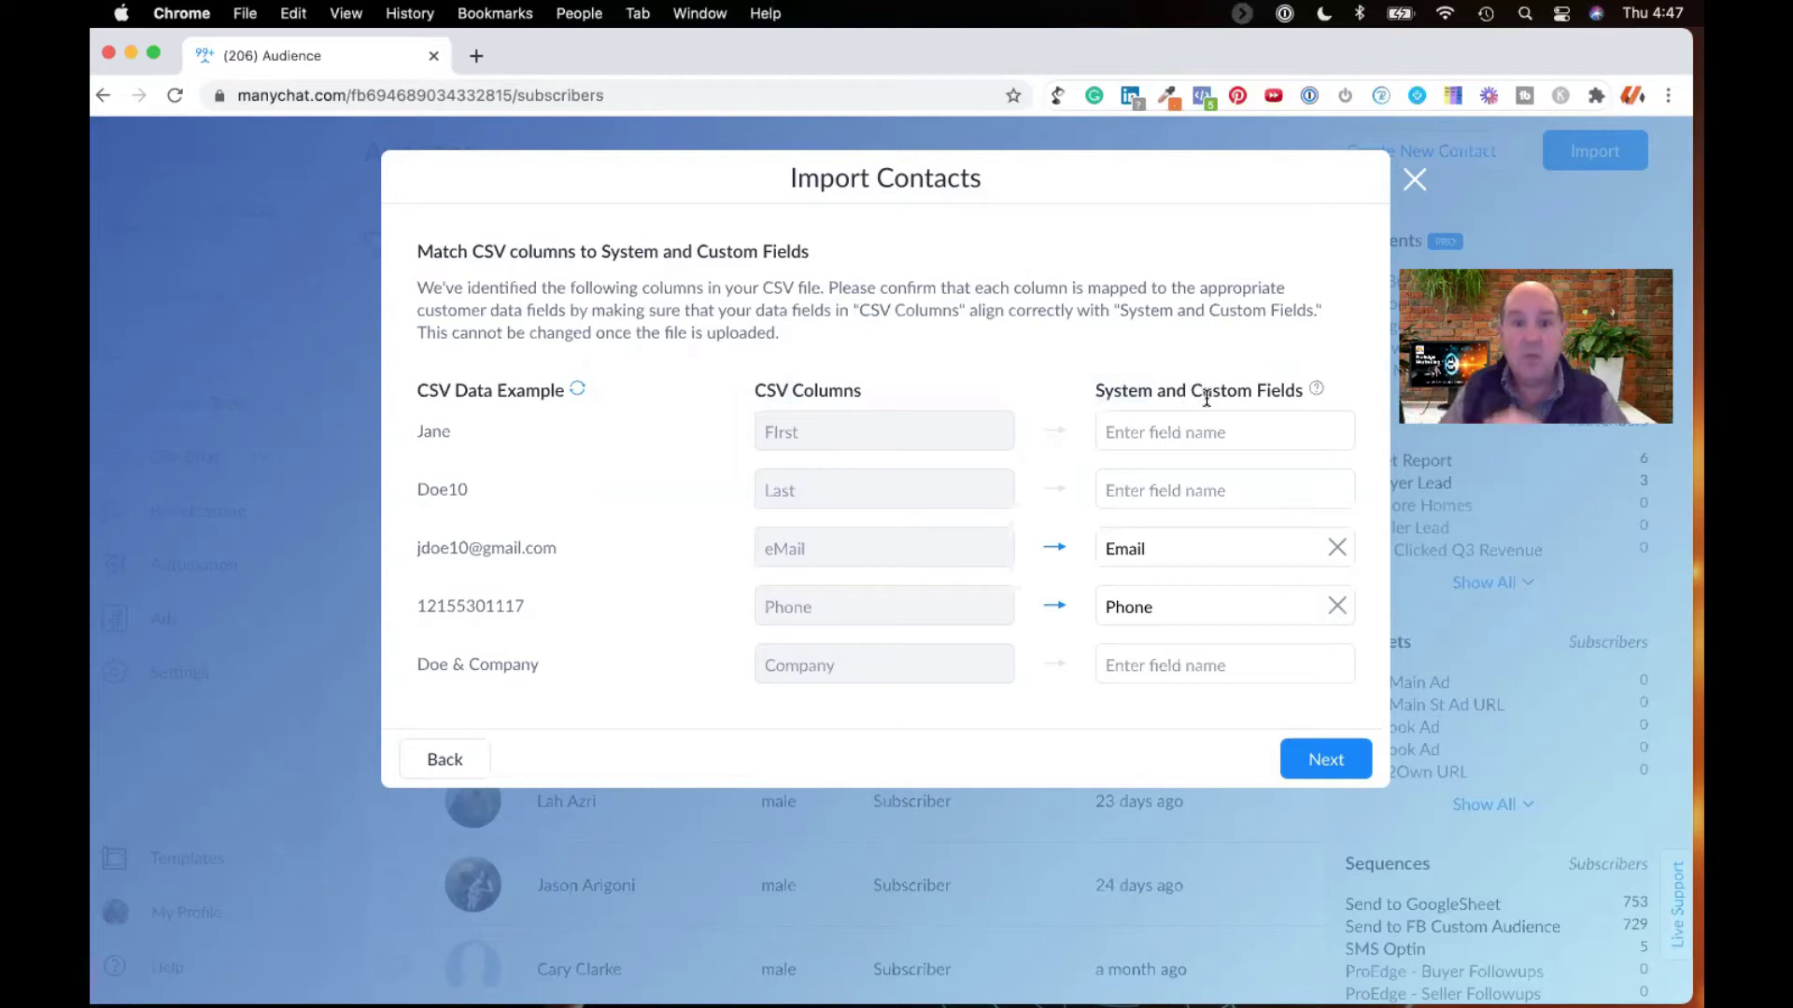
{"action": "left_click", "coordinate": [1166, 427]}
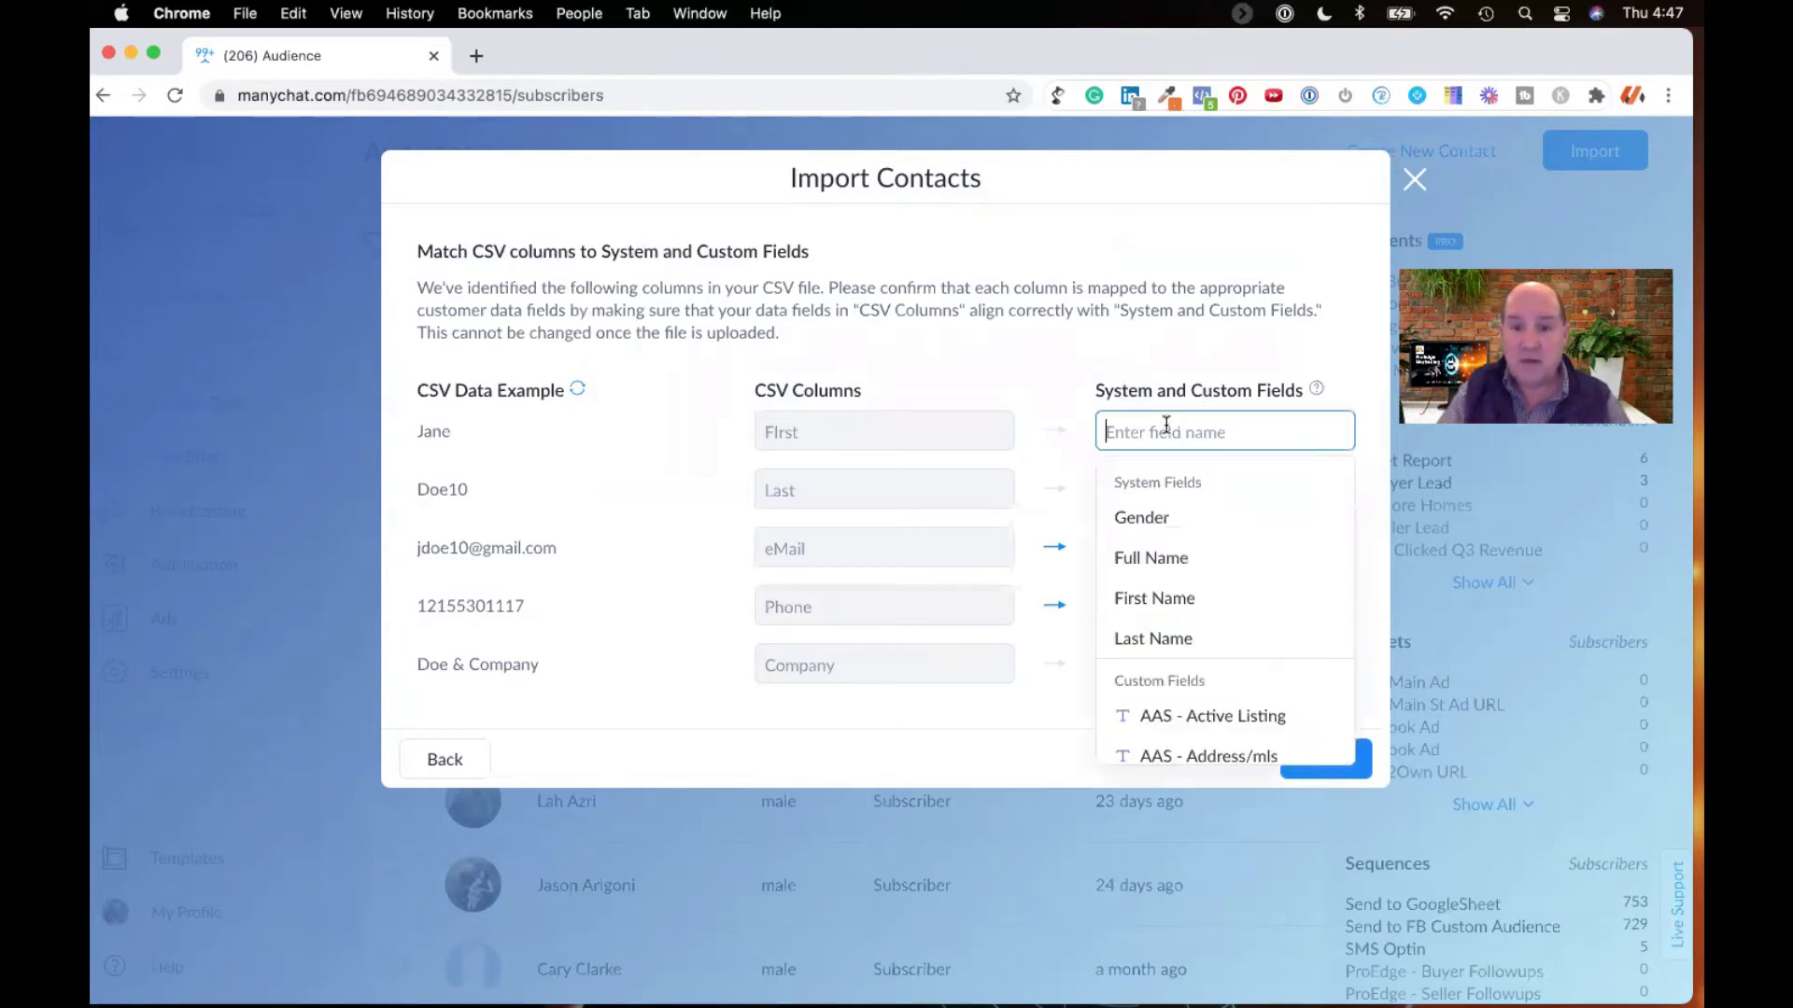
{"action": "left_click", "coordinate": [1150, 641]}
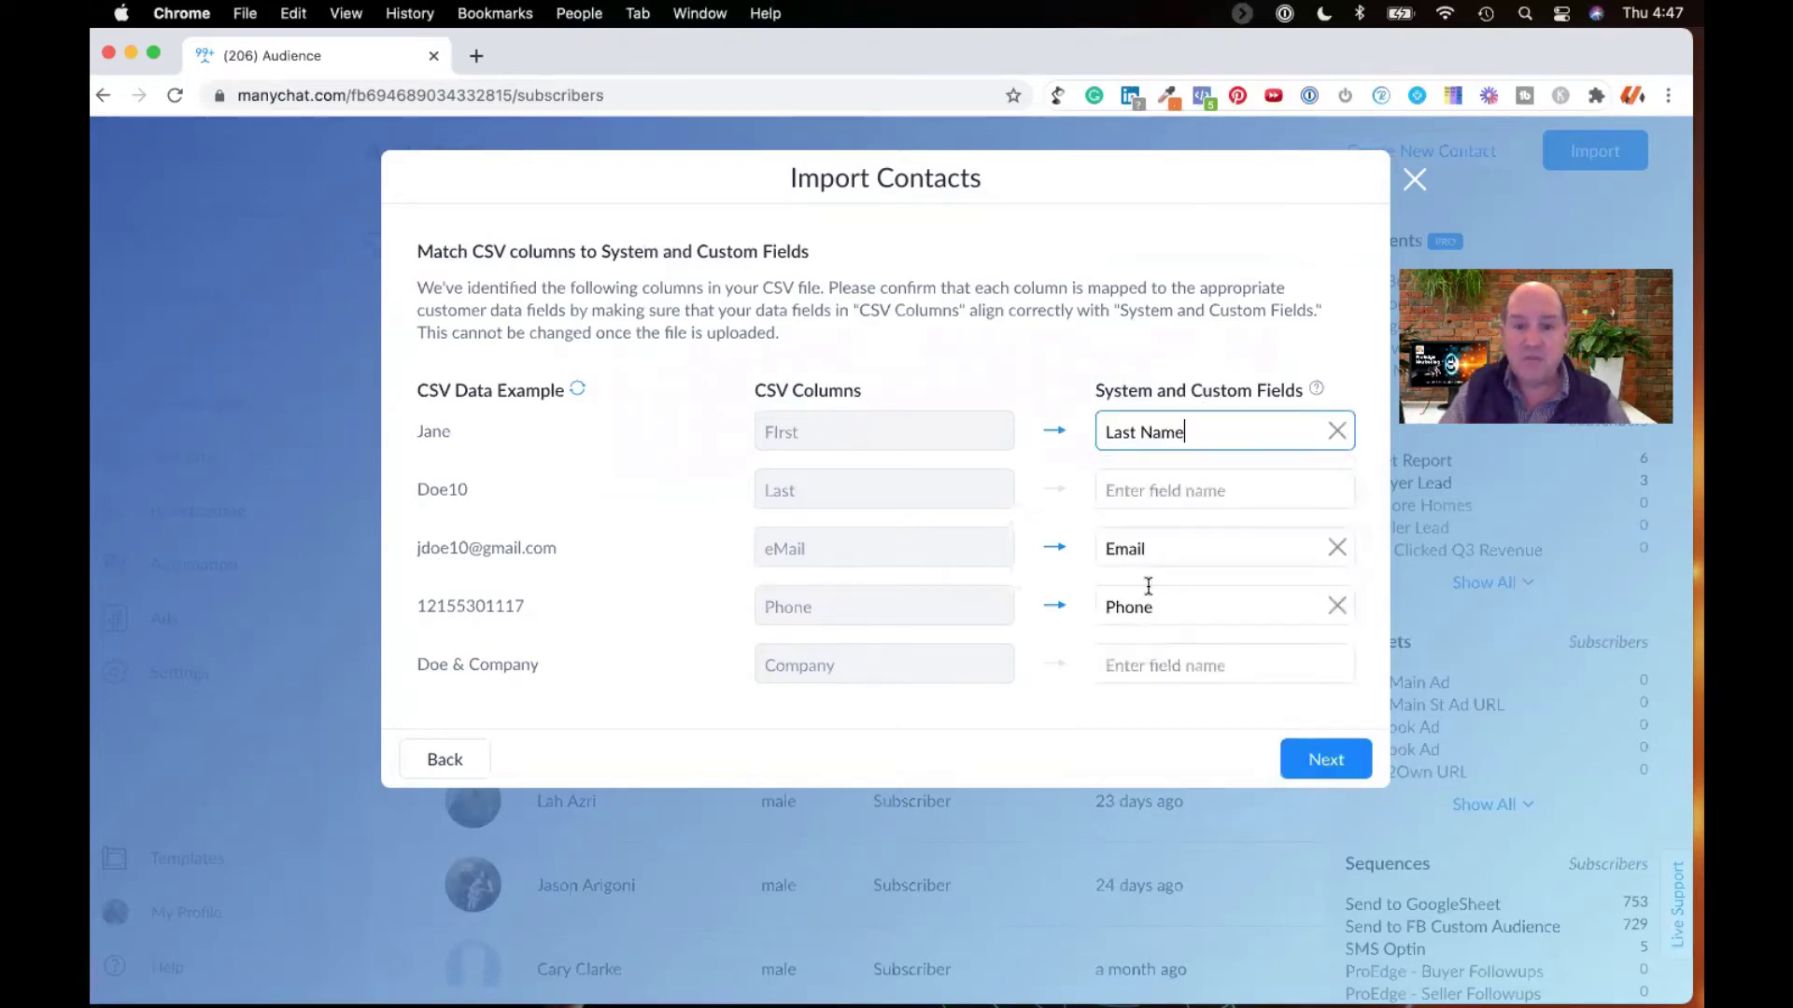
{"action": "left_click", "coordinate": [1136, 488]}
{"action": "scroll", "coordinate": [1154, 615], "scroll_direction": "down", "scroll_amount": 2}
{"action": "scroll", "coordinate": [1155, 613], "scroll_direction": "down", "scroll_amount": 10}
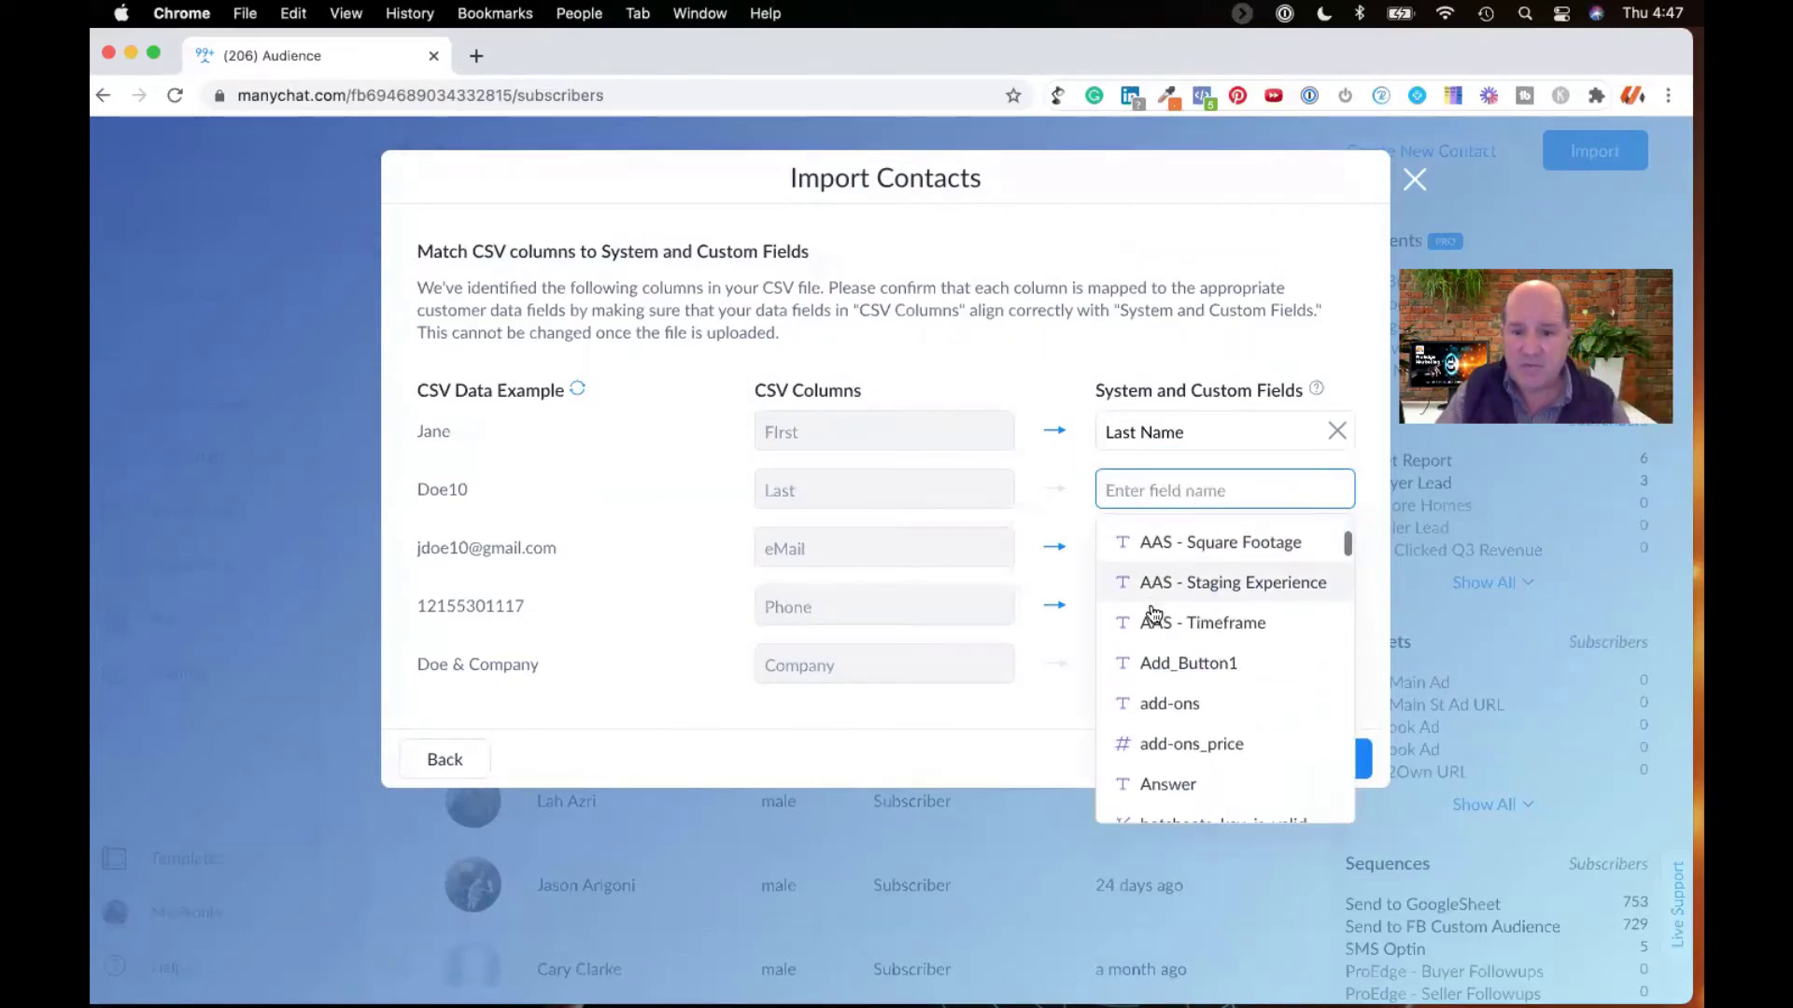
{"action": "scroll", "coordinate": [1153, 613], "scroll_direction": "down", "scroll_amount": 10}
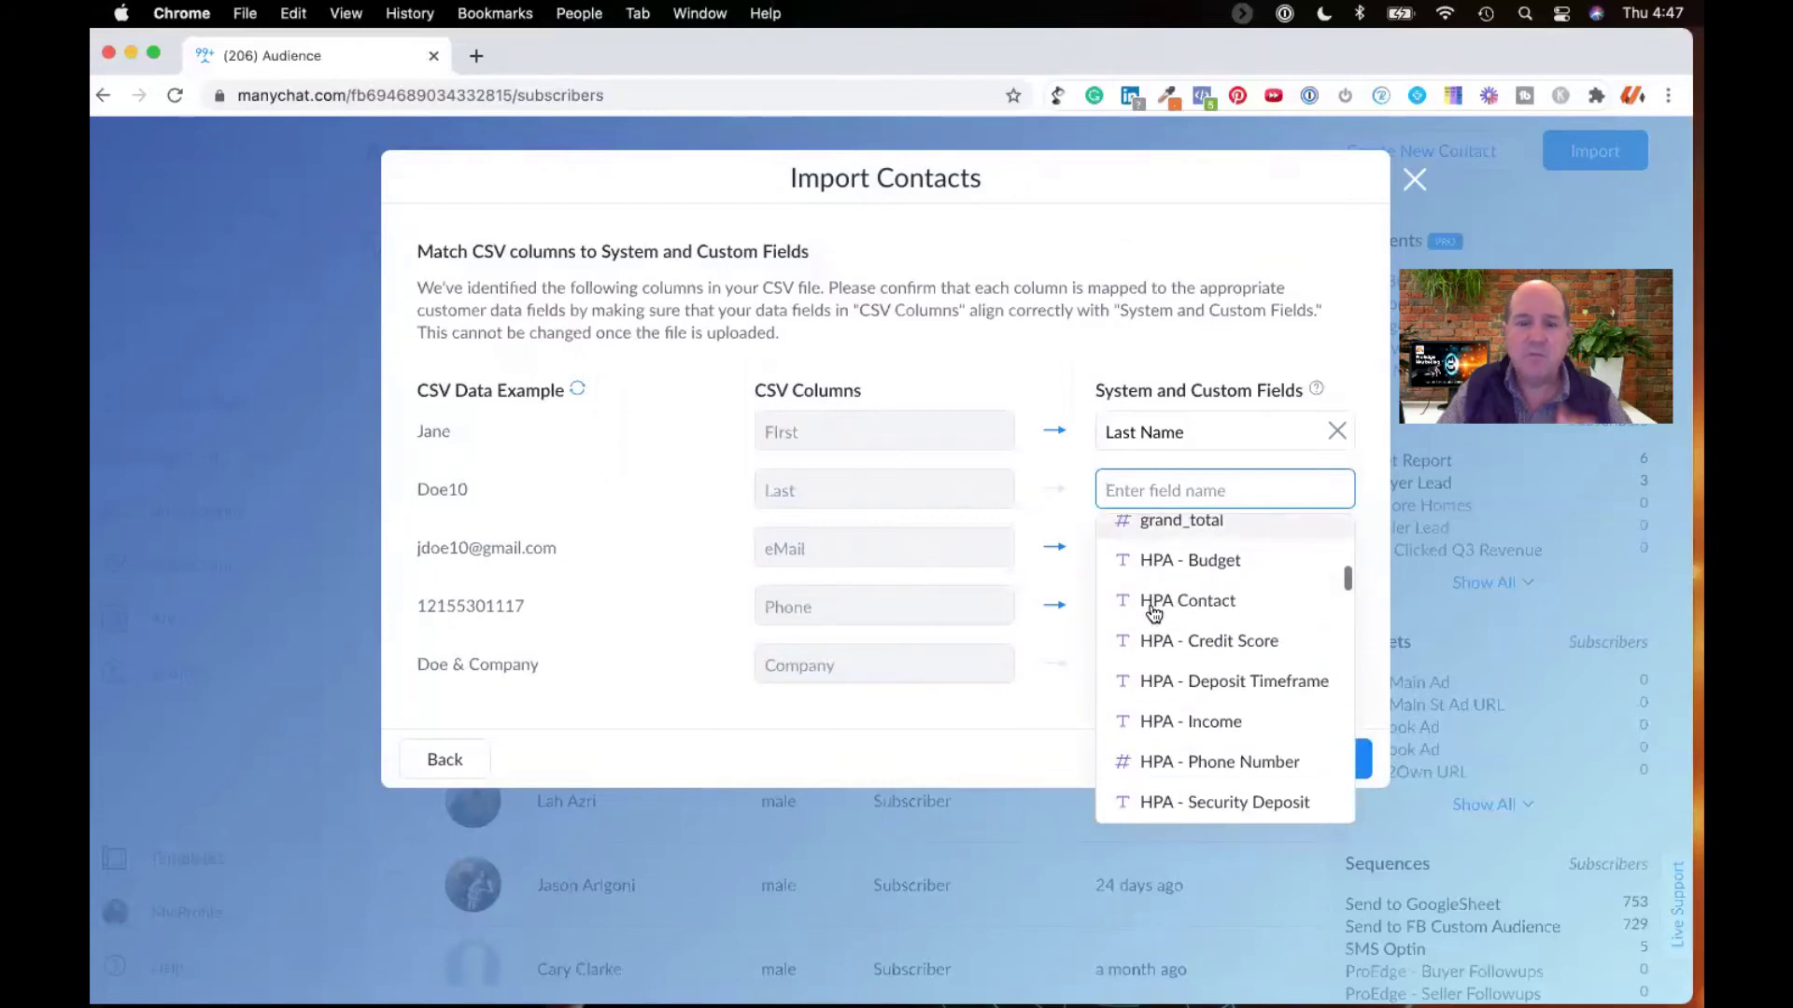
{"action": "scroll", "coordinate": [1153, 613], "scroll_direction": "up", "scroll_amount": 5}
{"action": "scroll", "coordinate": [1153, 614], "scroll_direction": "up", "scroll_amount": 10}
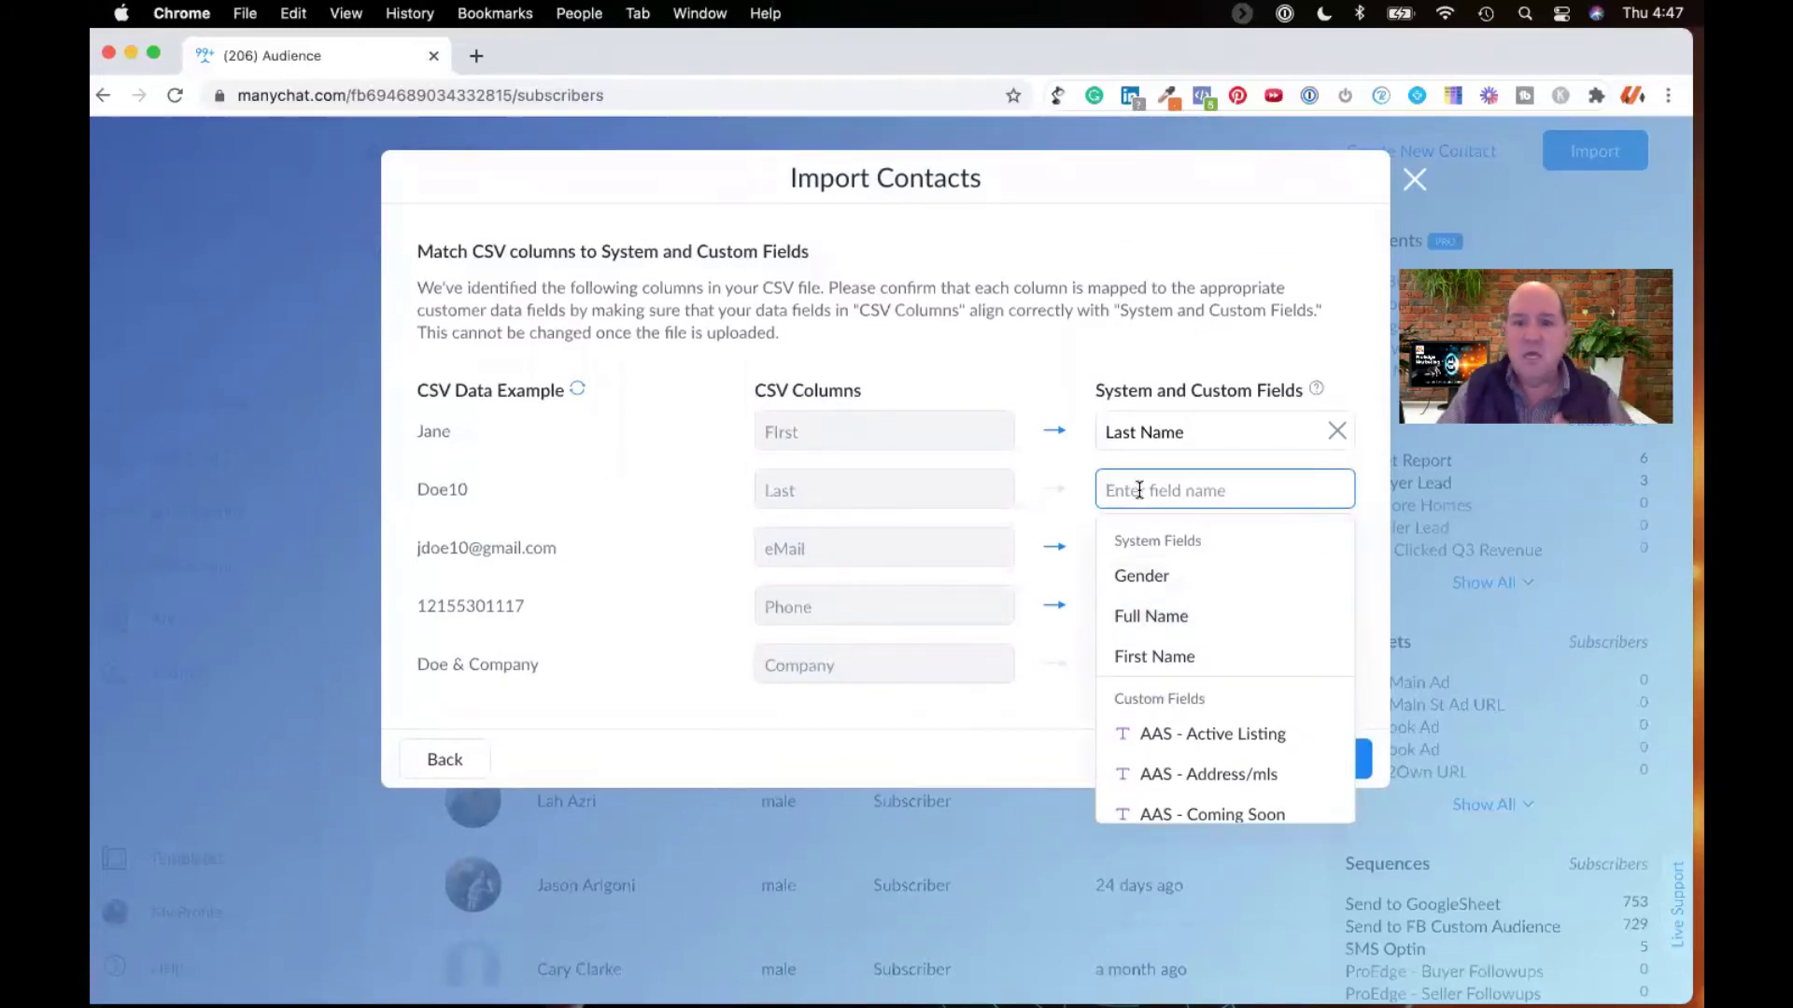
Step: Map First to First Name, Last to Last Name, and Company to PE - Company
{"action": "left_click", "coordinate": [1146, 433]}
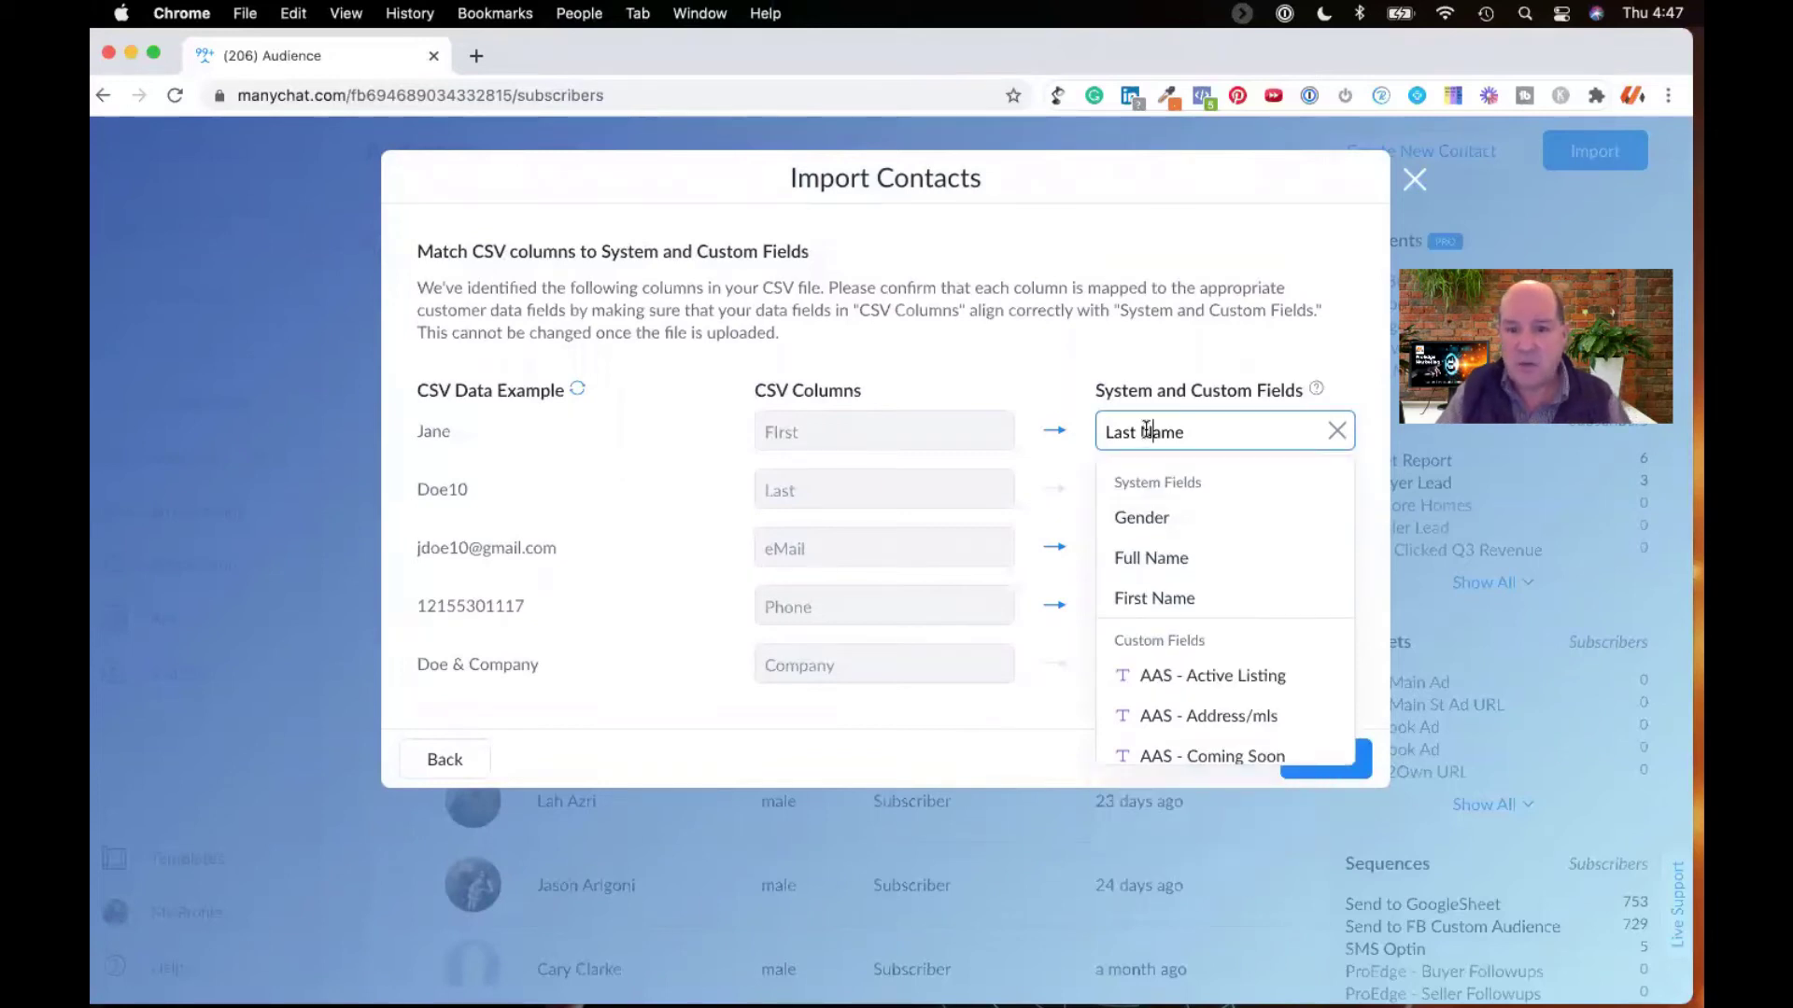
{"action": "left_click", "coordinate": [1141, 590]}
{"action": "left_click", "coordinate": [1142, 491]}
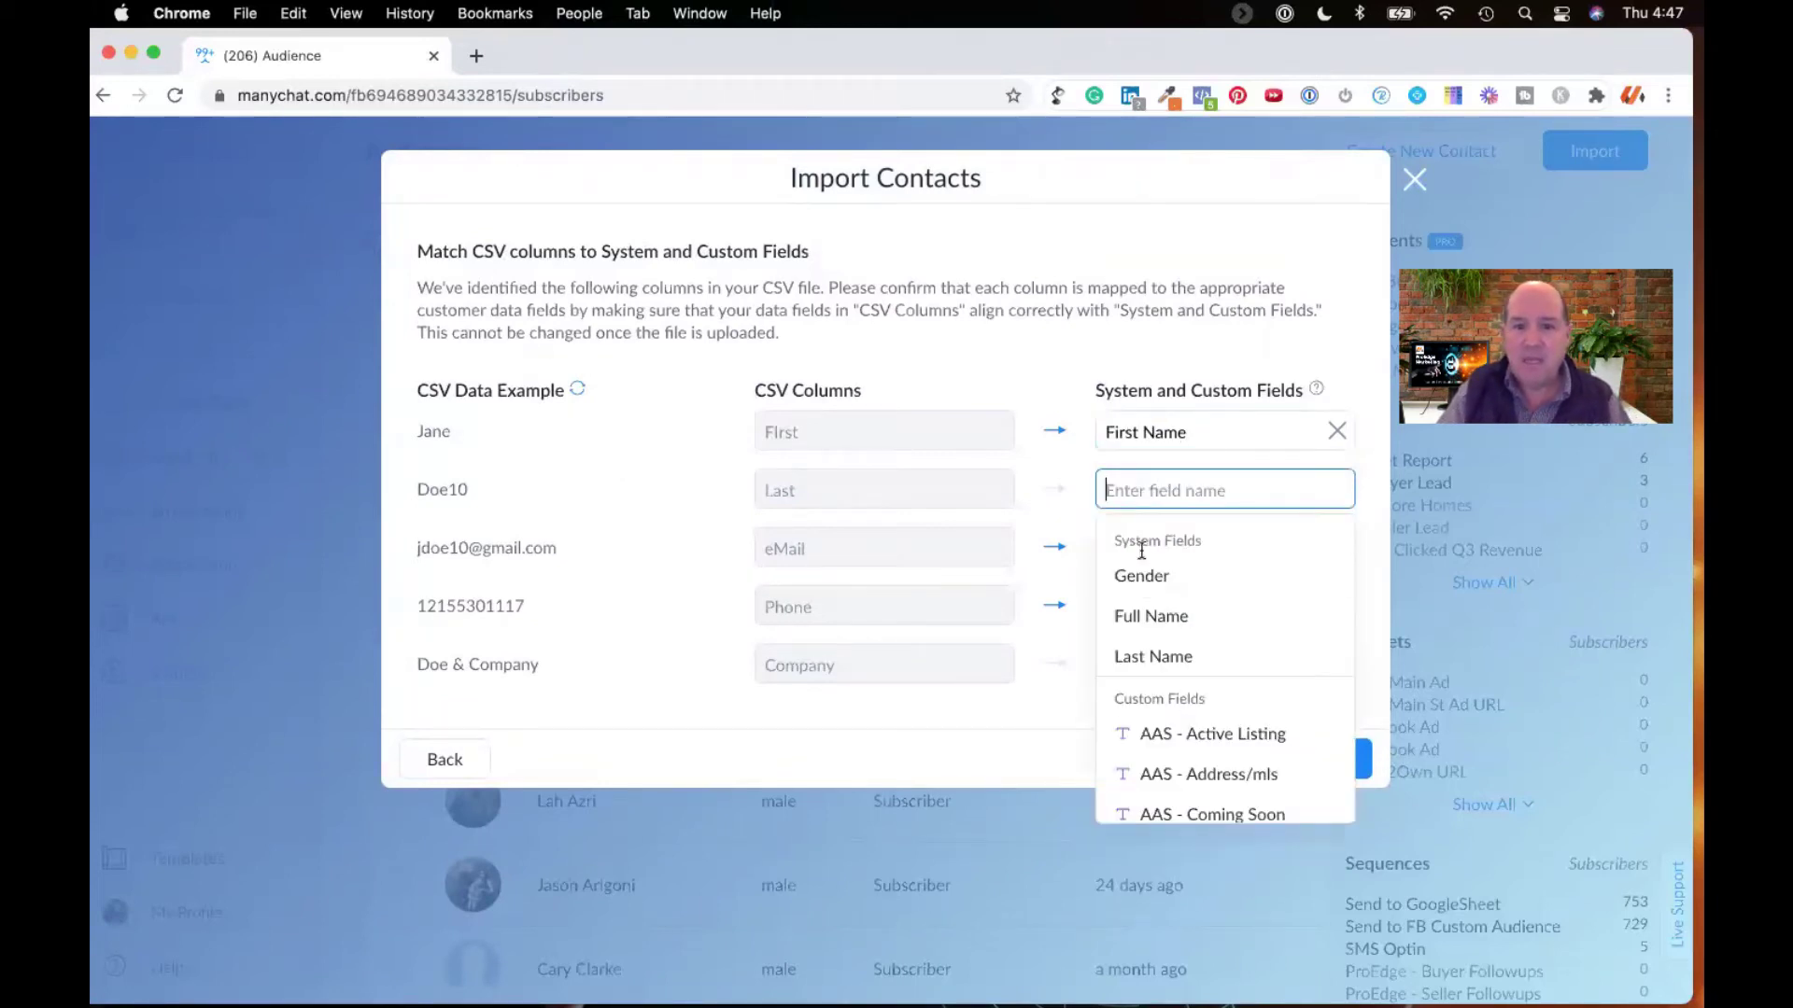
{"action": "left_click", "coordinate": [1140, 653]}
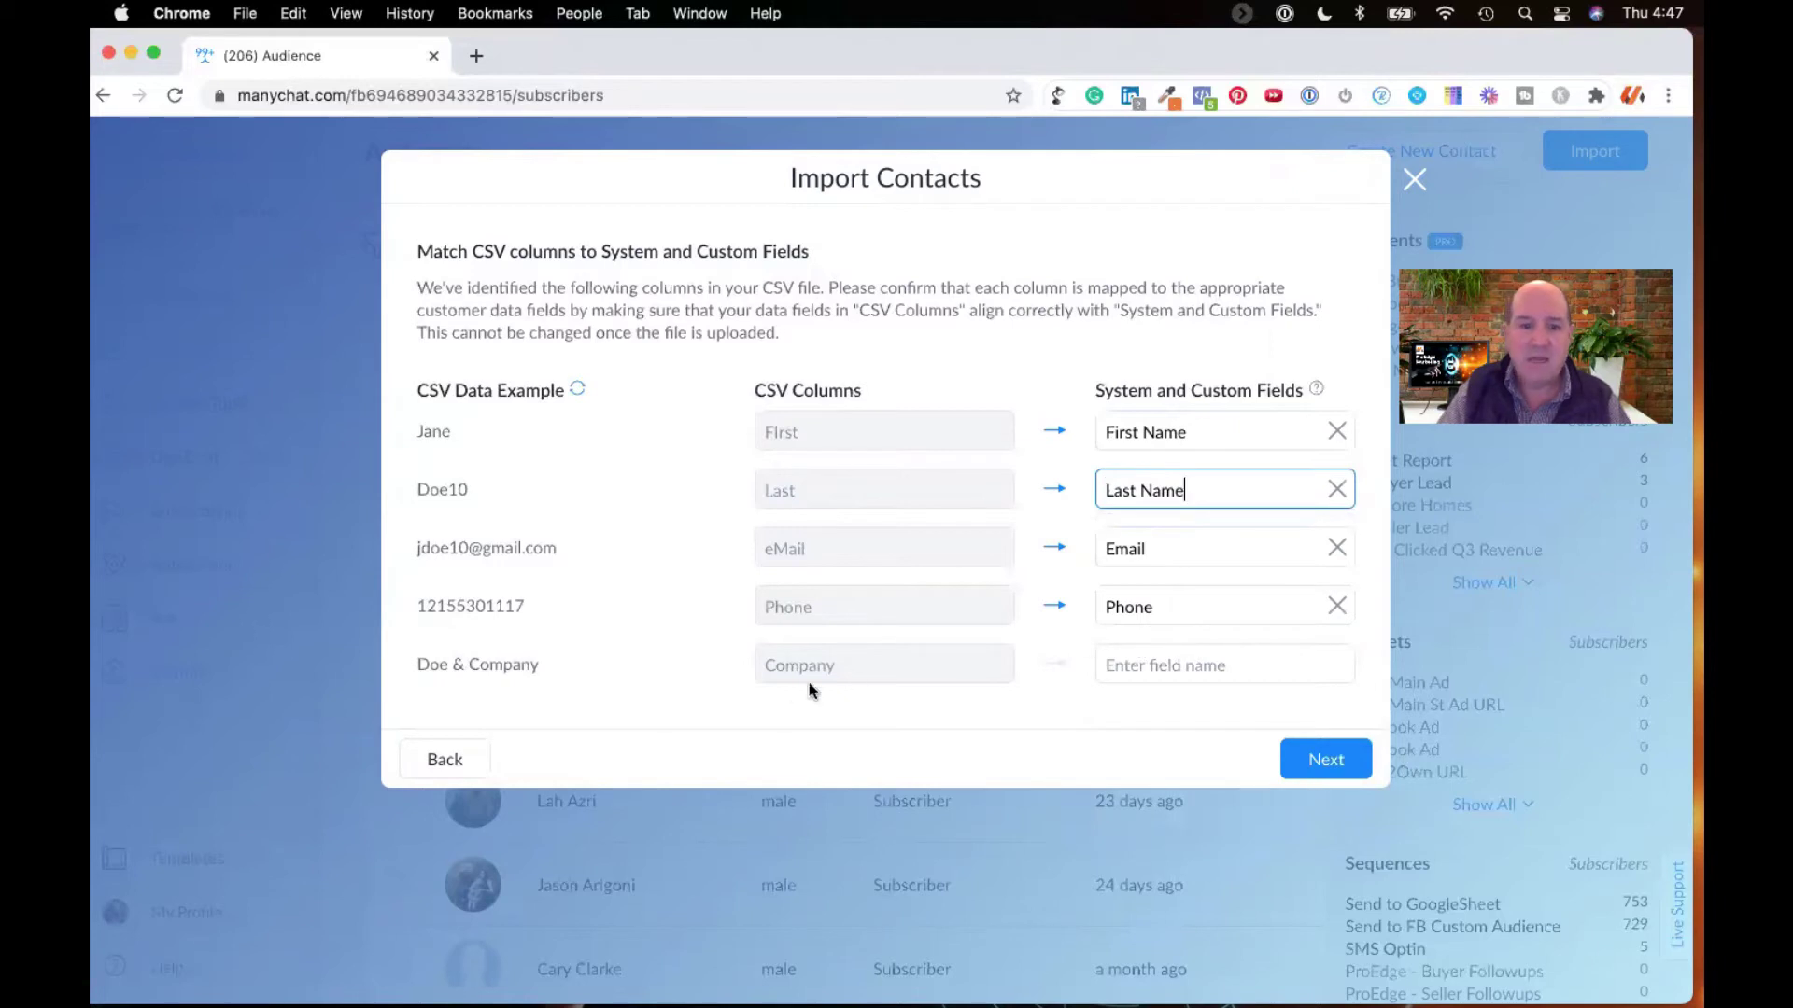
{"action": "left_click", "coordinate": [1152, 666]}
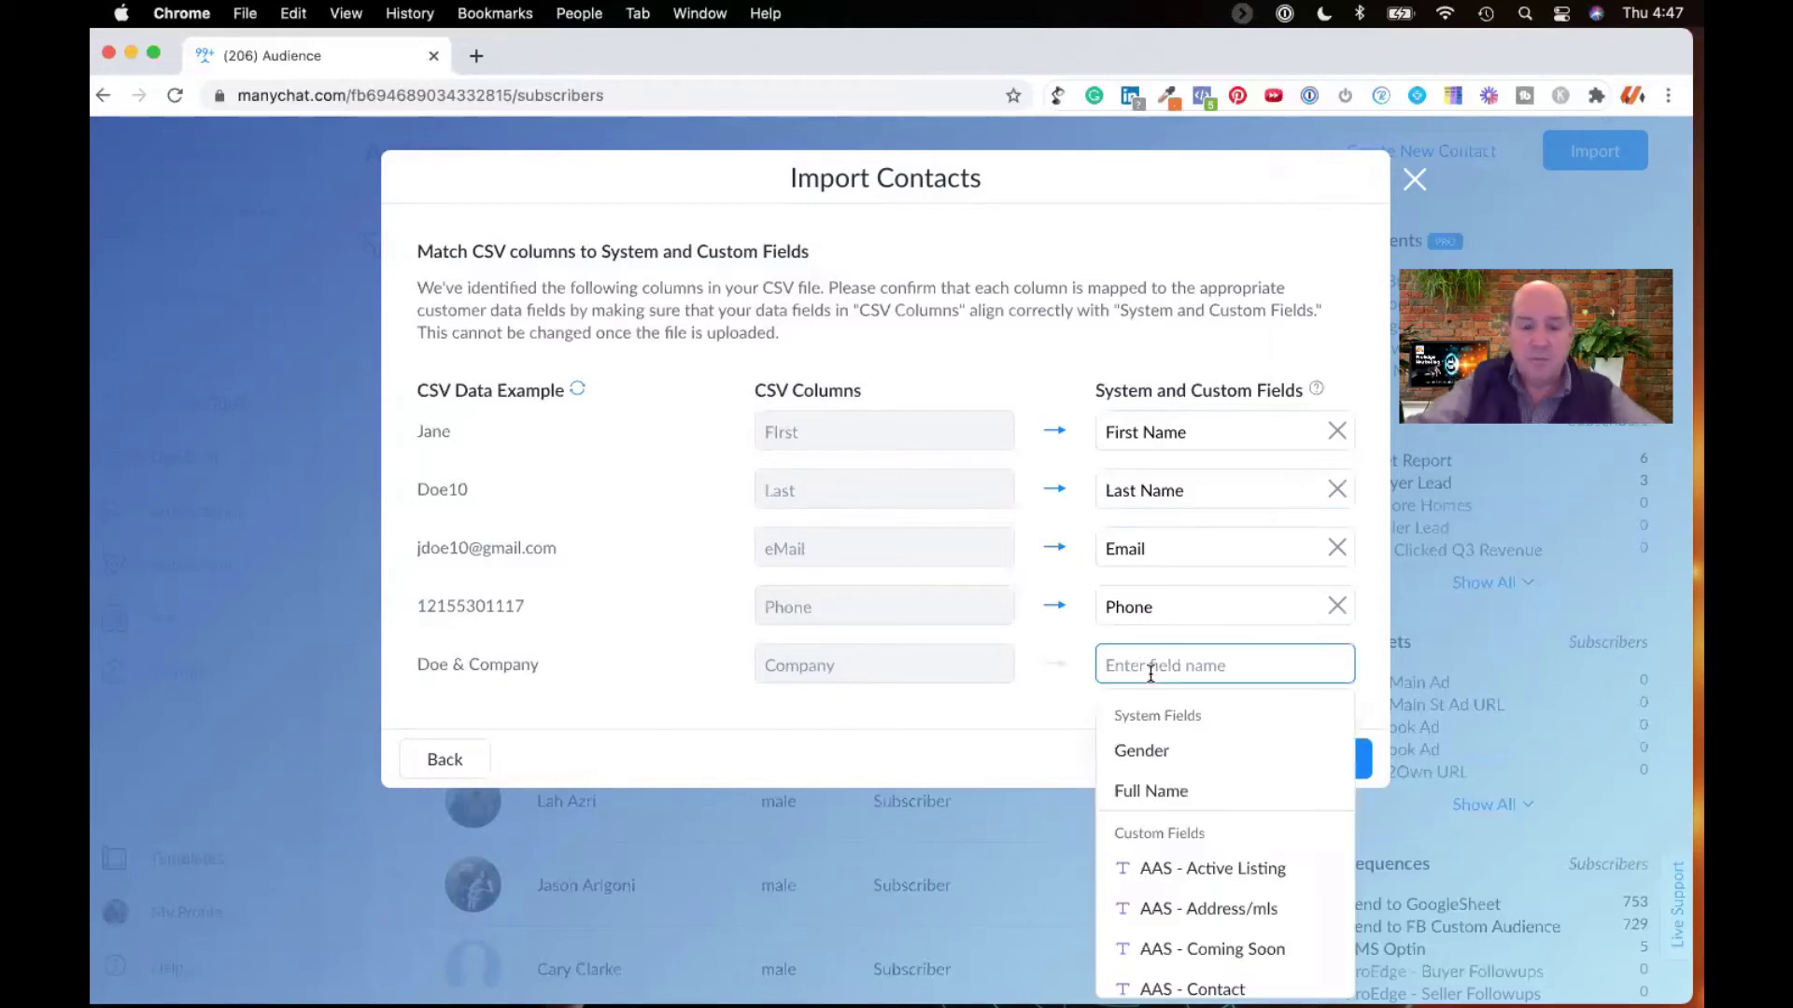
{"action": "type", "text": "Comp"}
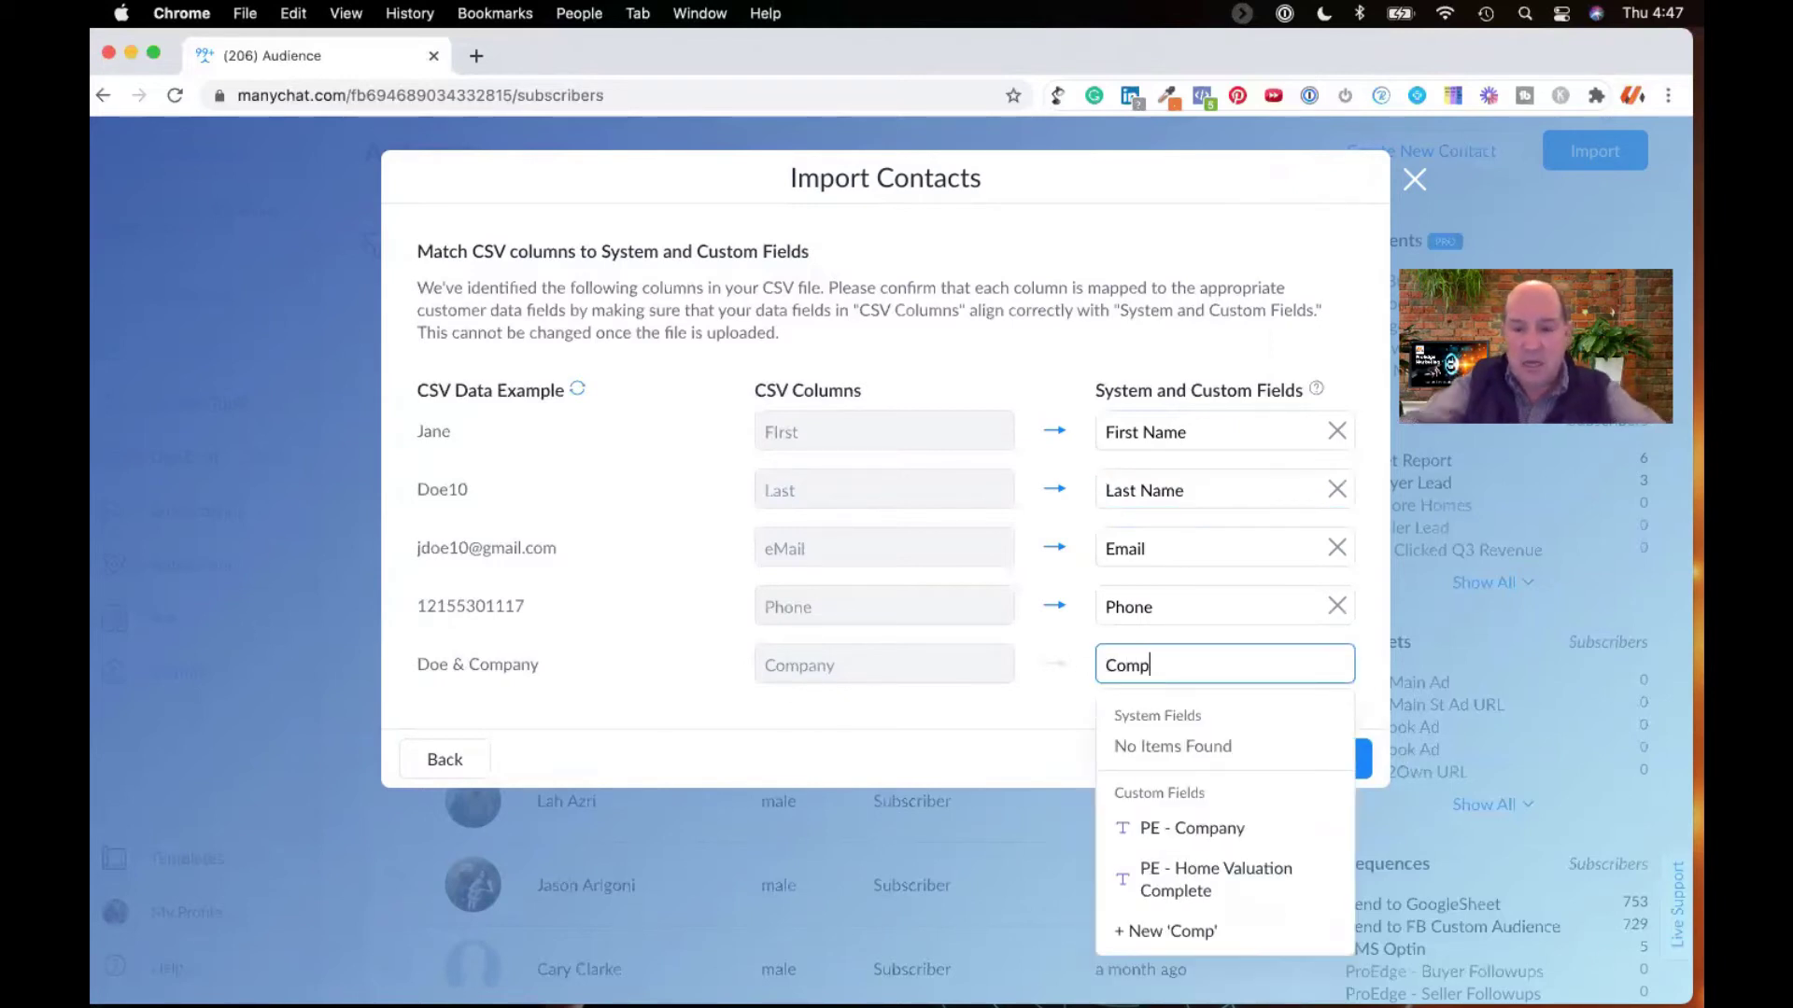
{"action": "left_click", "coordinate": [1176, 829]}
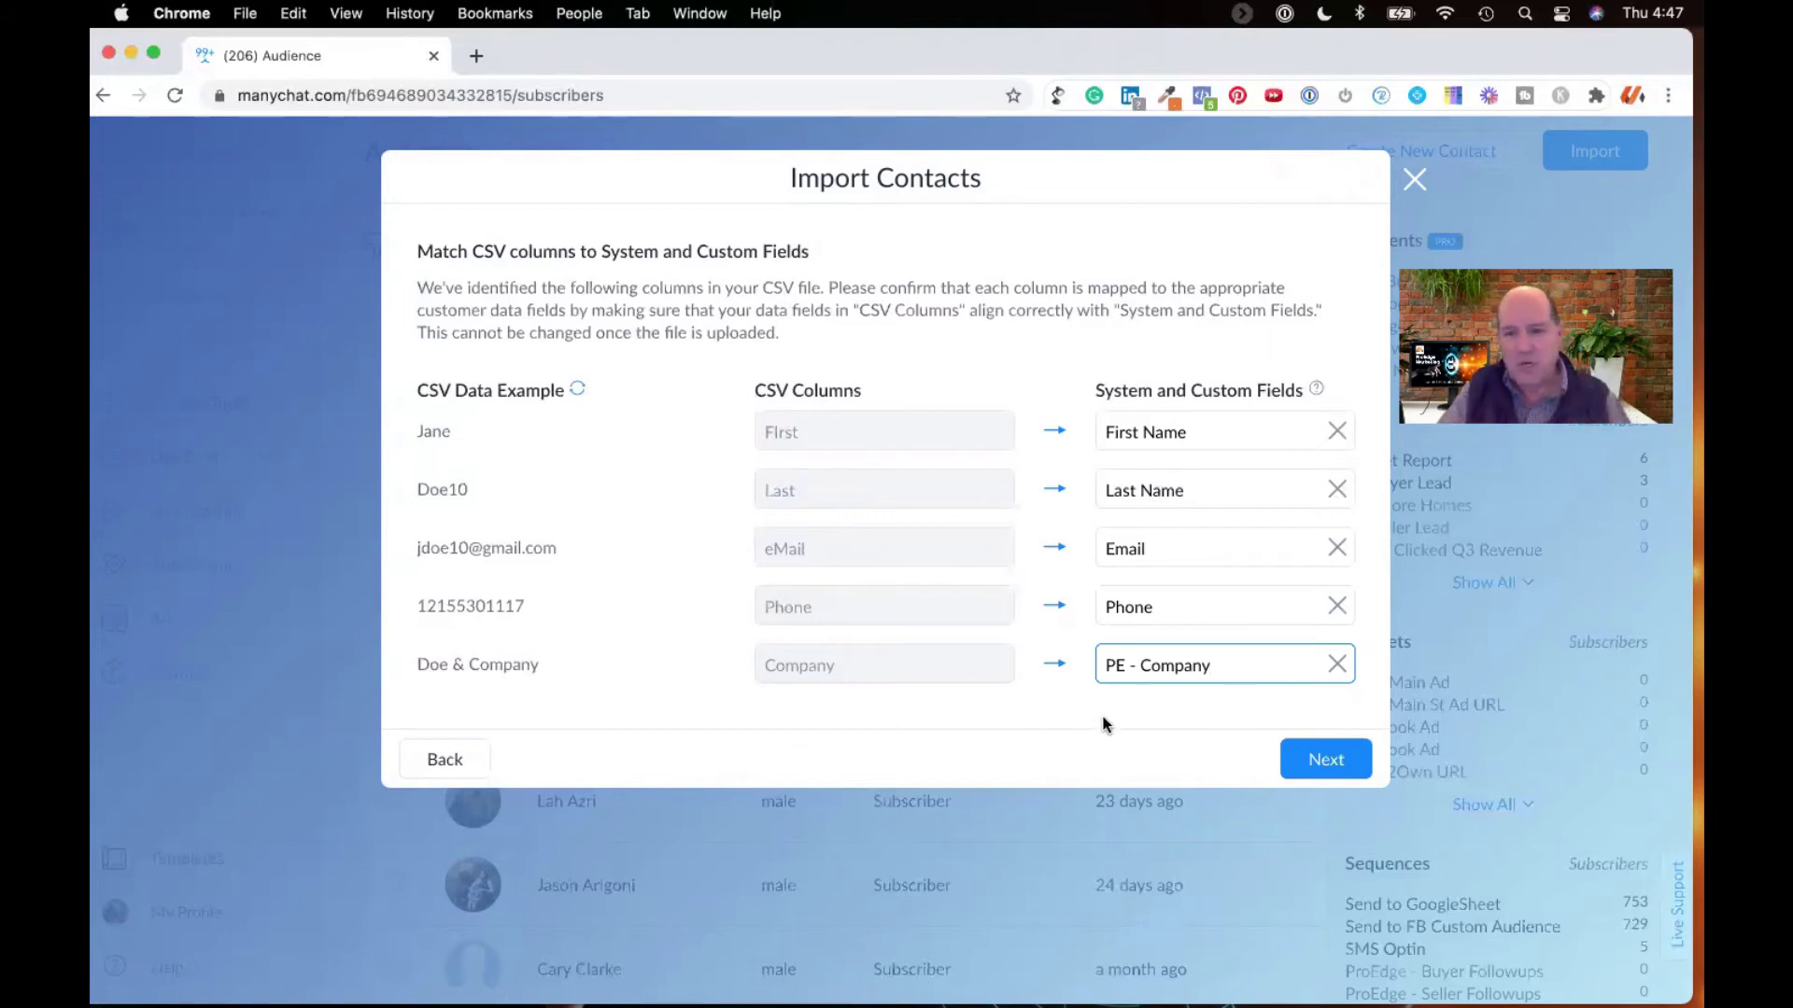
Step: Advance to Review Before Import and tag the uploaded contacts with Market Report
{"action": "left_click", "coordinate": [1320, 761]}
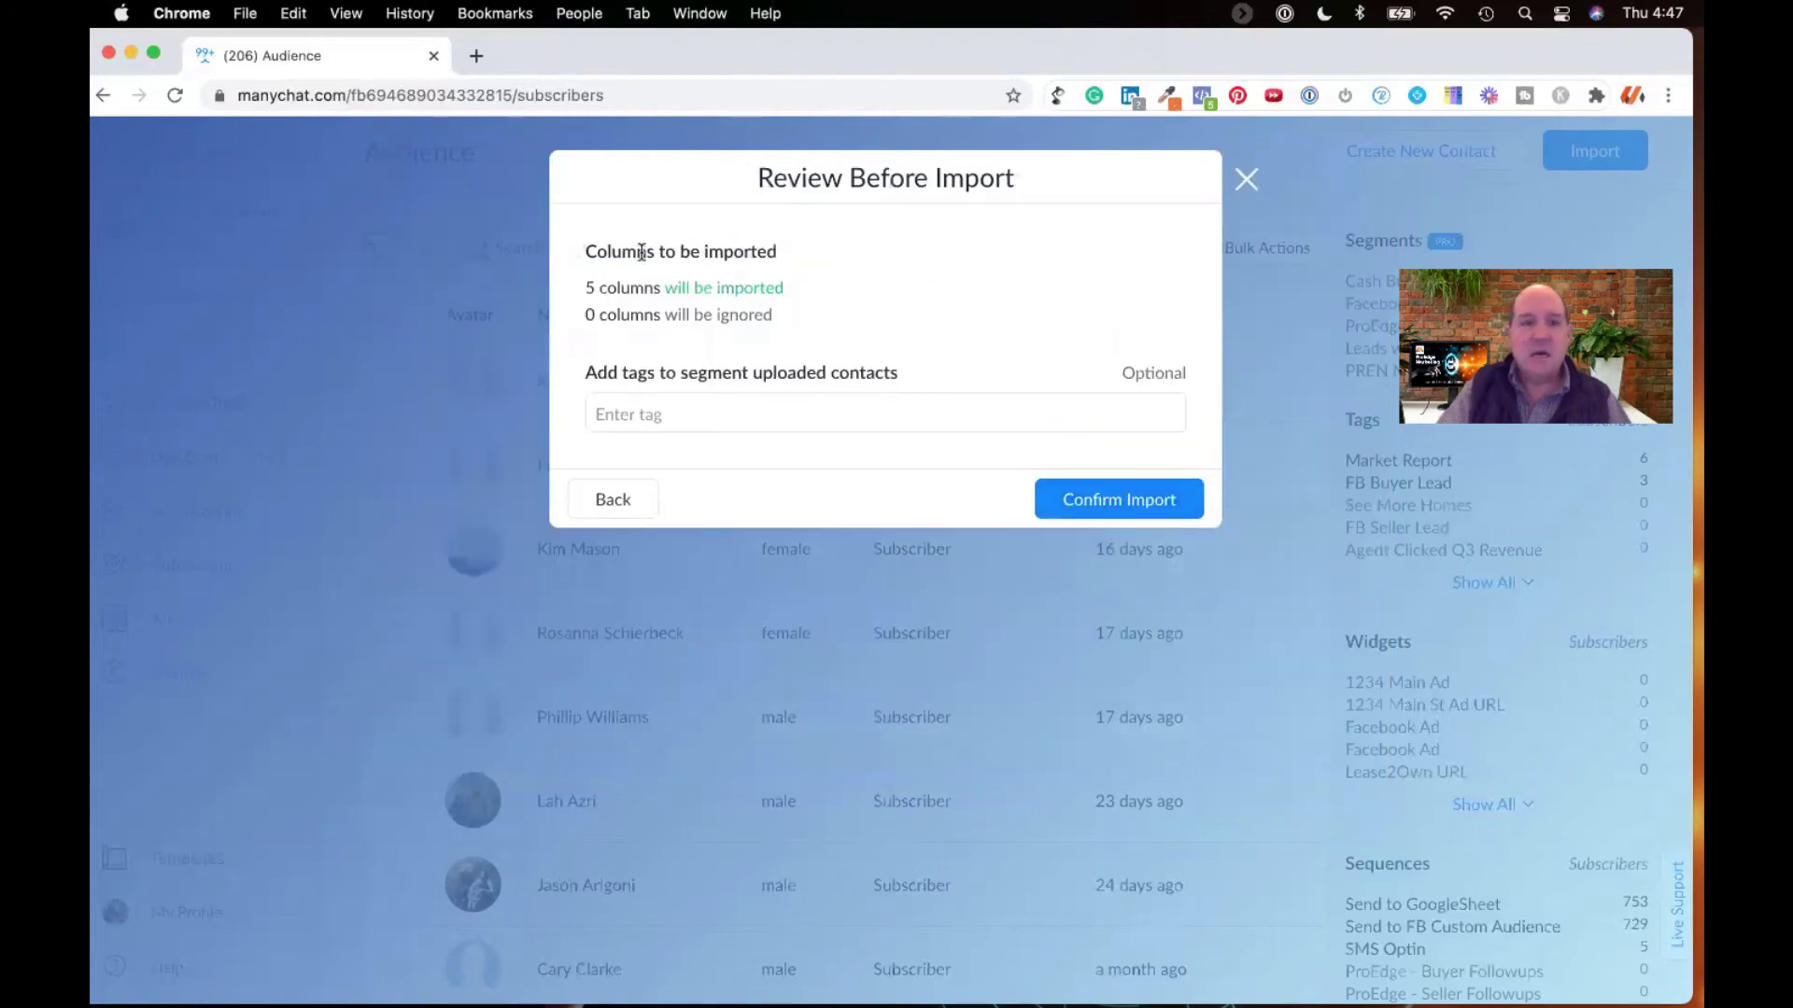
{"action": "left_click", "coordinate": [648, 413]}
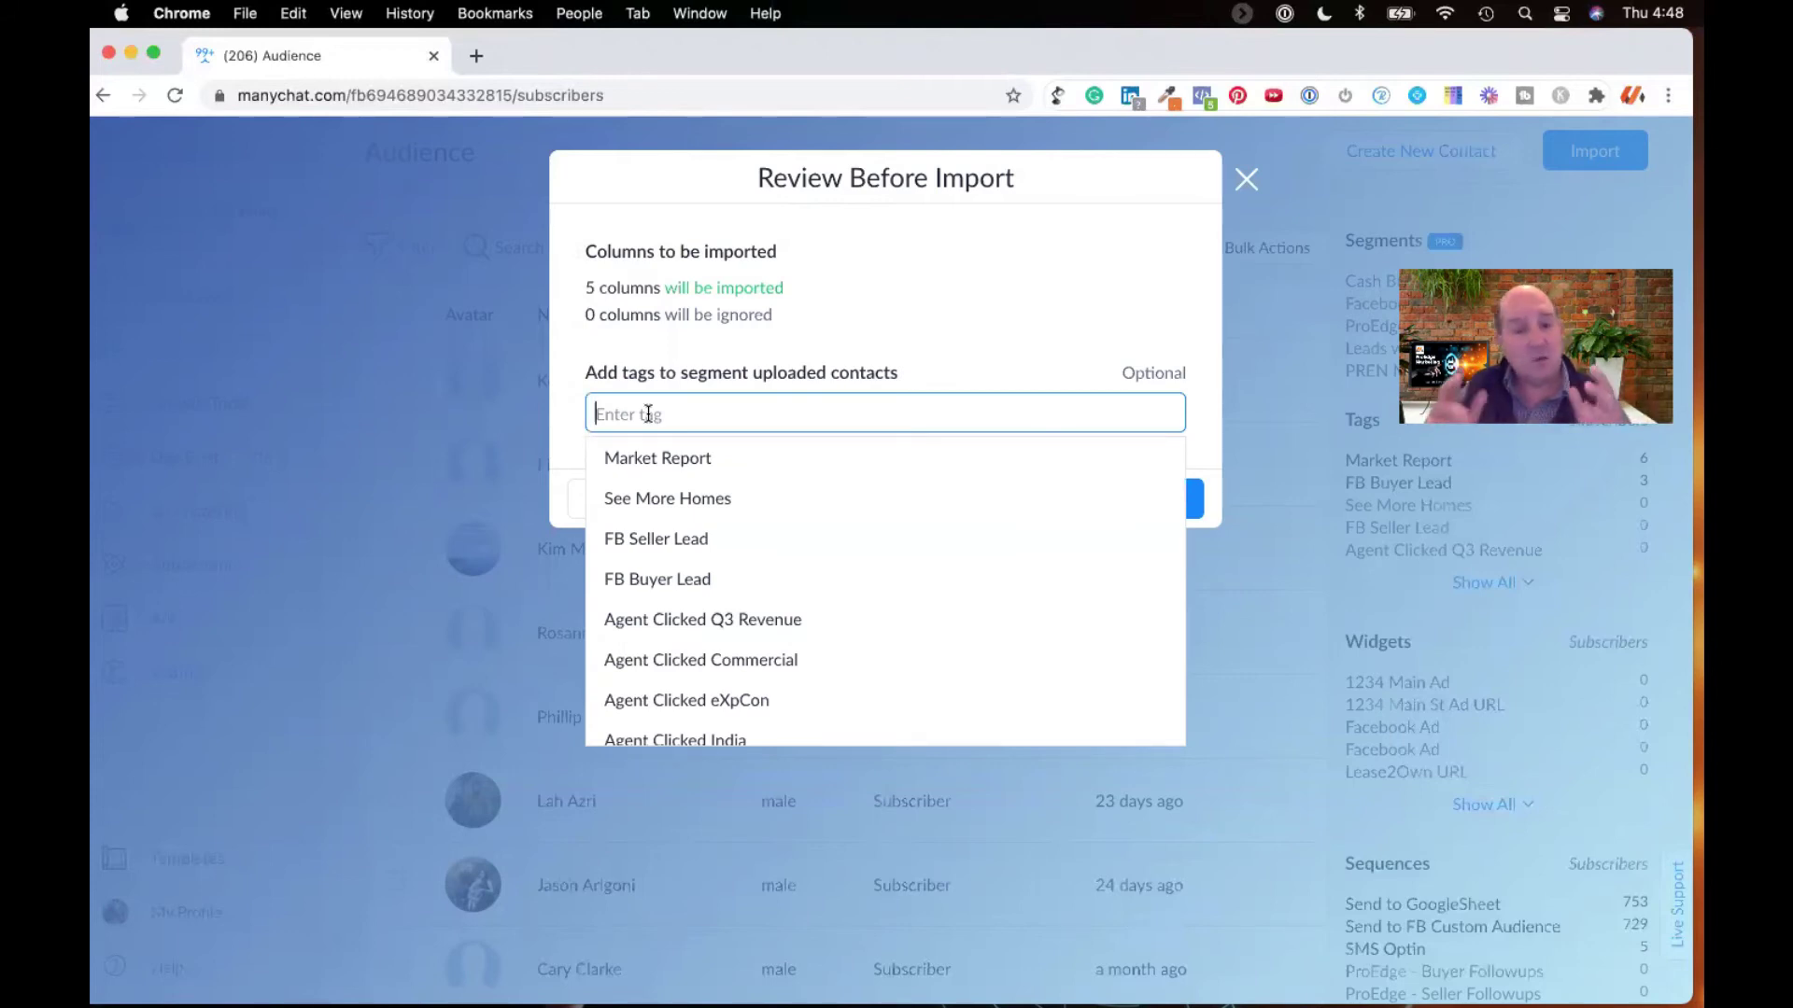
{"action": "left_click", "coordinate": [633, 464]}
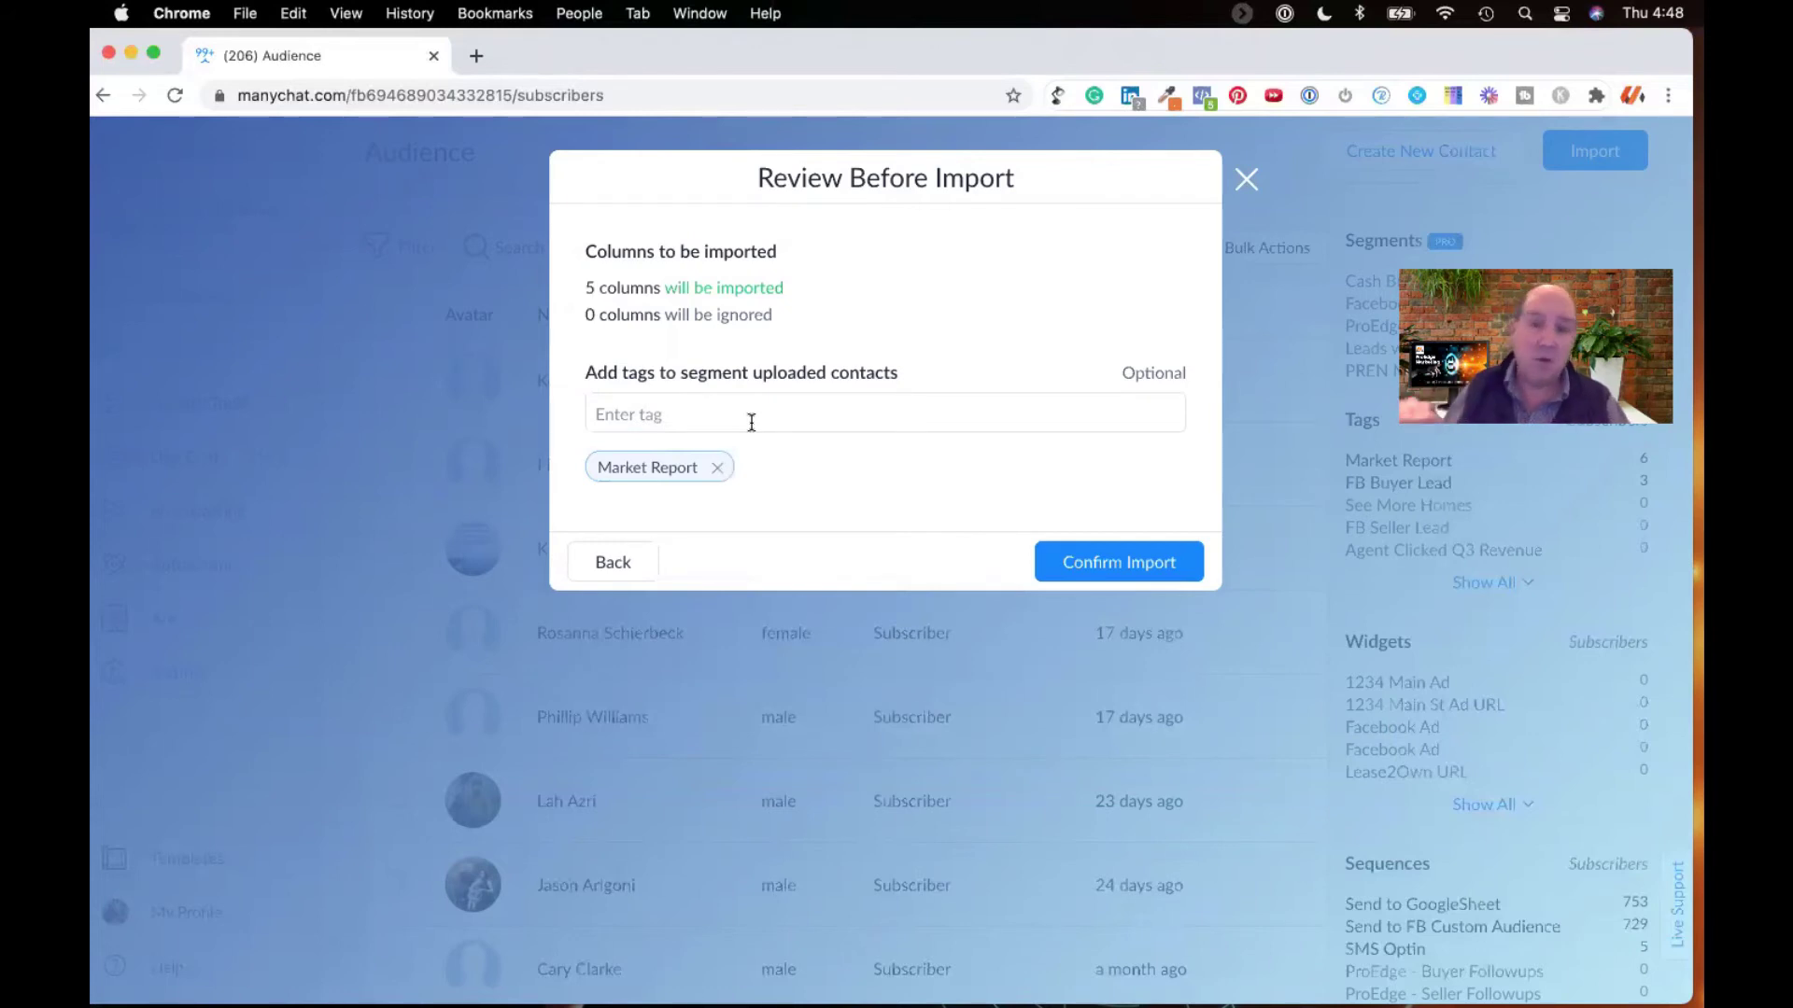
Step: Search tags for 'buy' and add the Seller & Buyer tag as well
{"action": "left_click", "coordinate": [751, 422]}
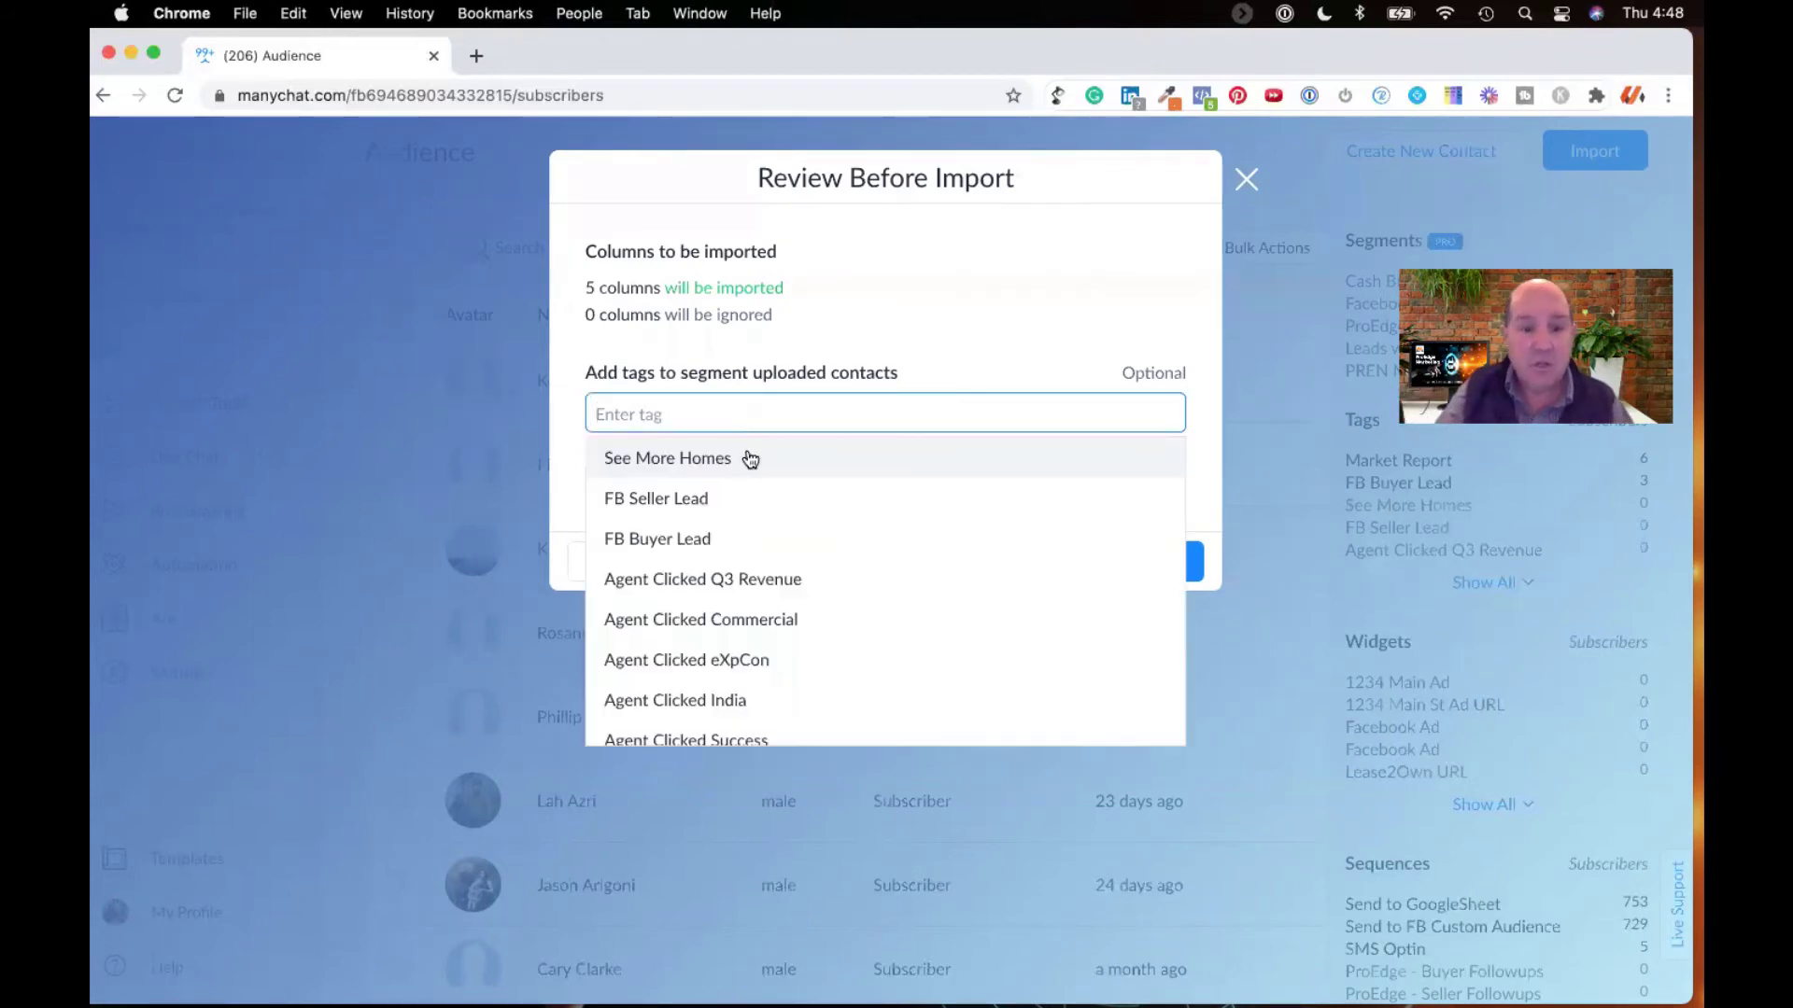
{"action": "type", "text": "u"}
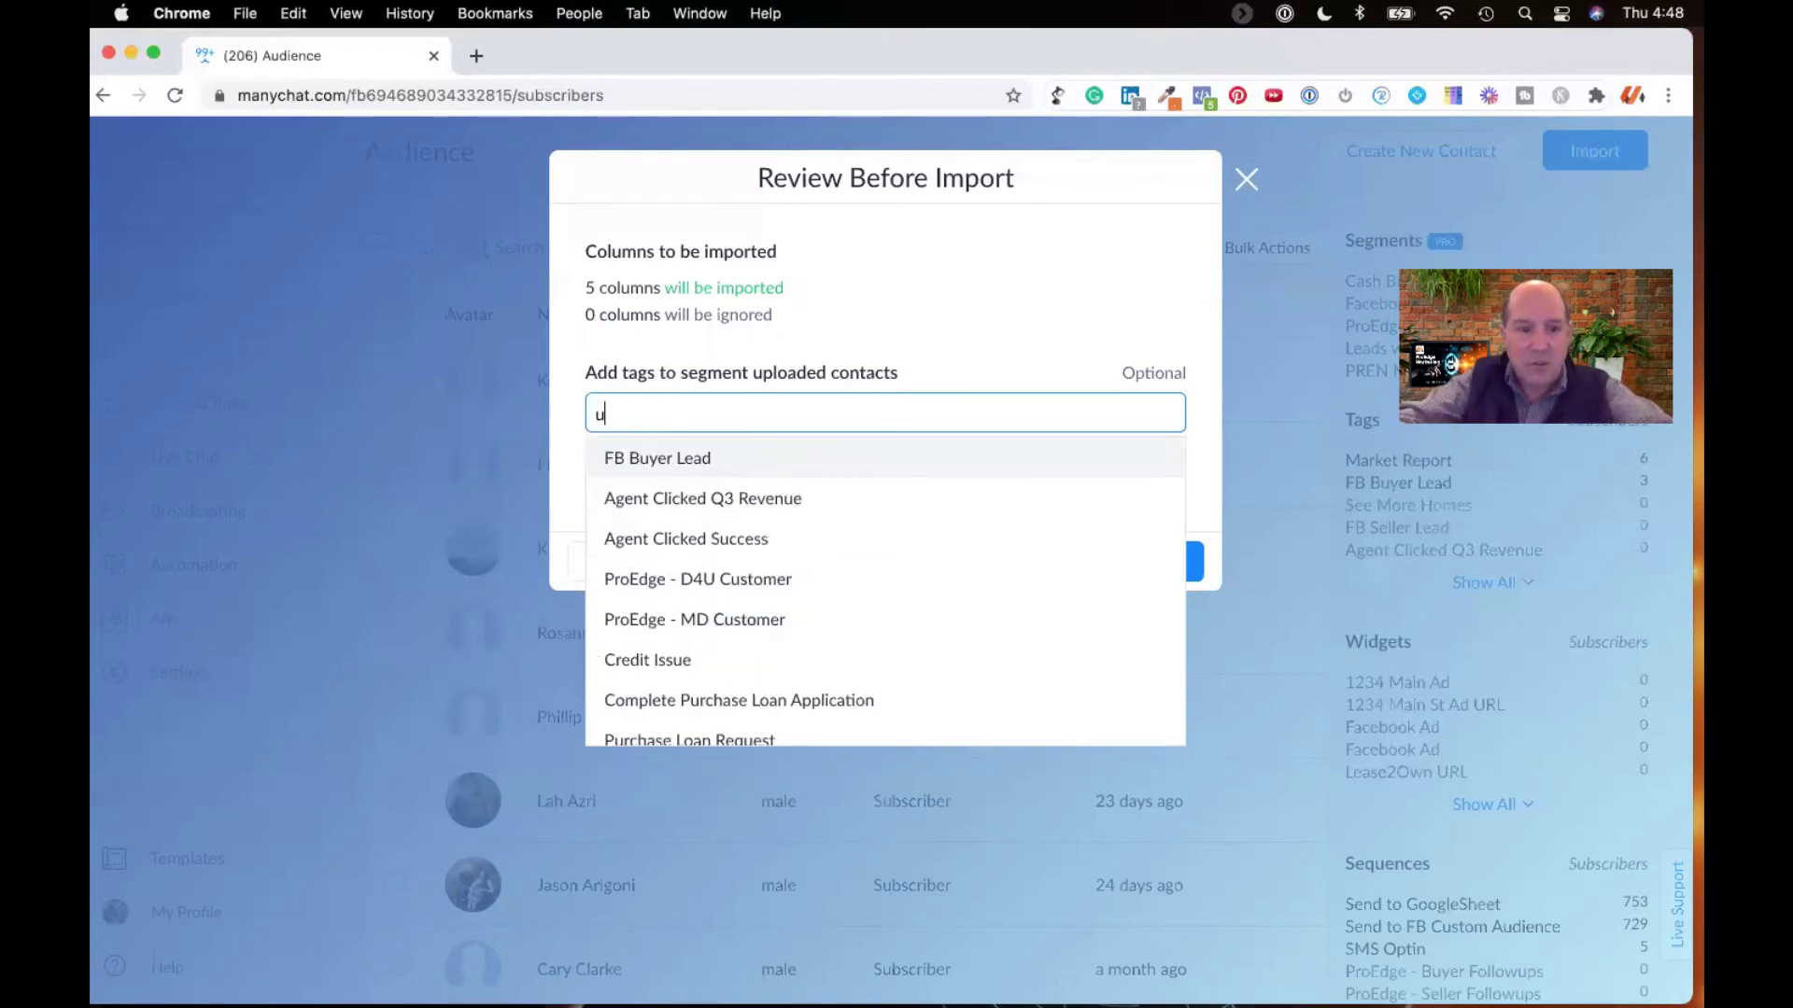
{"action": "key", "text": "BackSpace"}
{"action": "type", "text": "buyrt"}
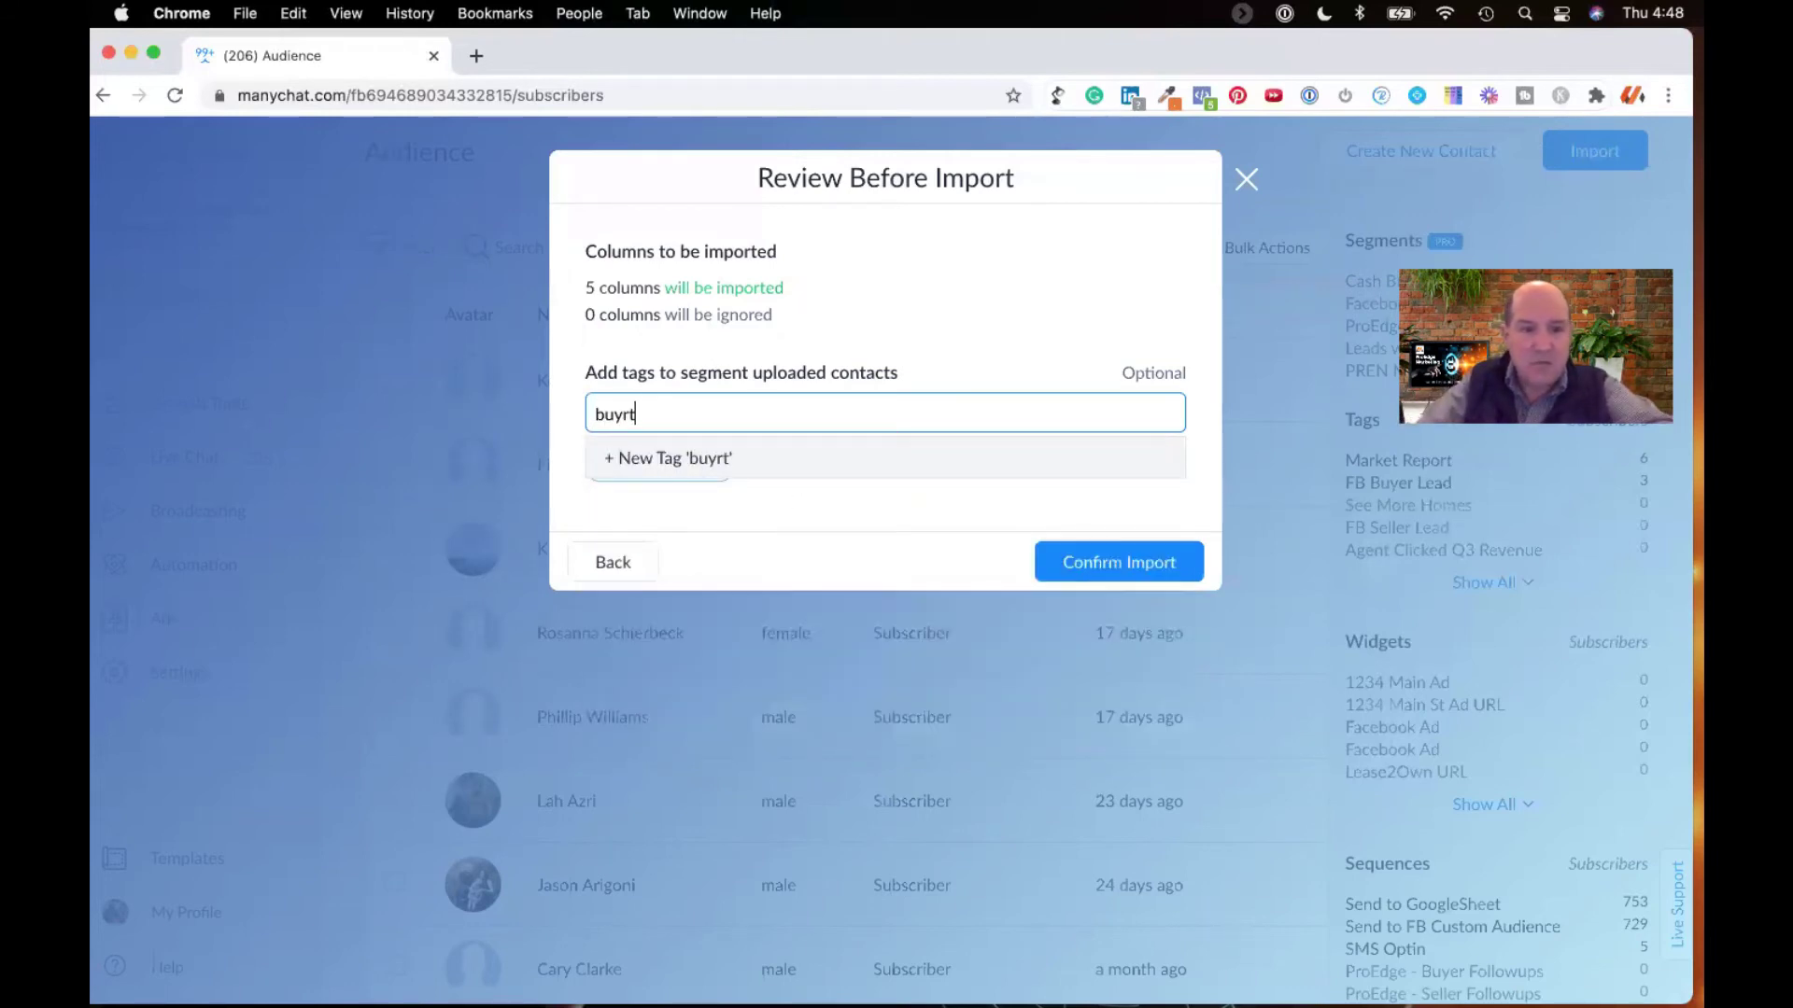
{"action": "key", "text": "BackSpace"}
{"action": "key", "text": "BackSpace"}
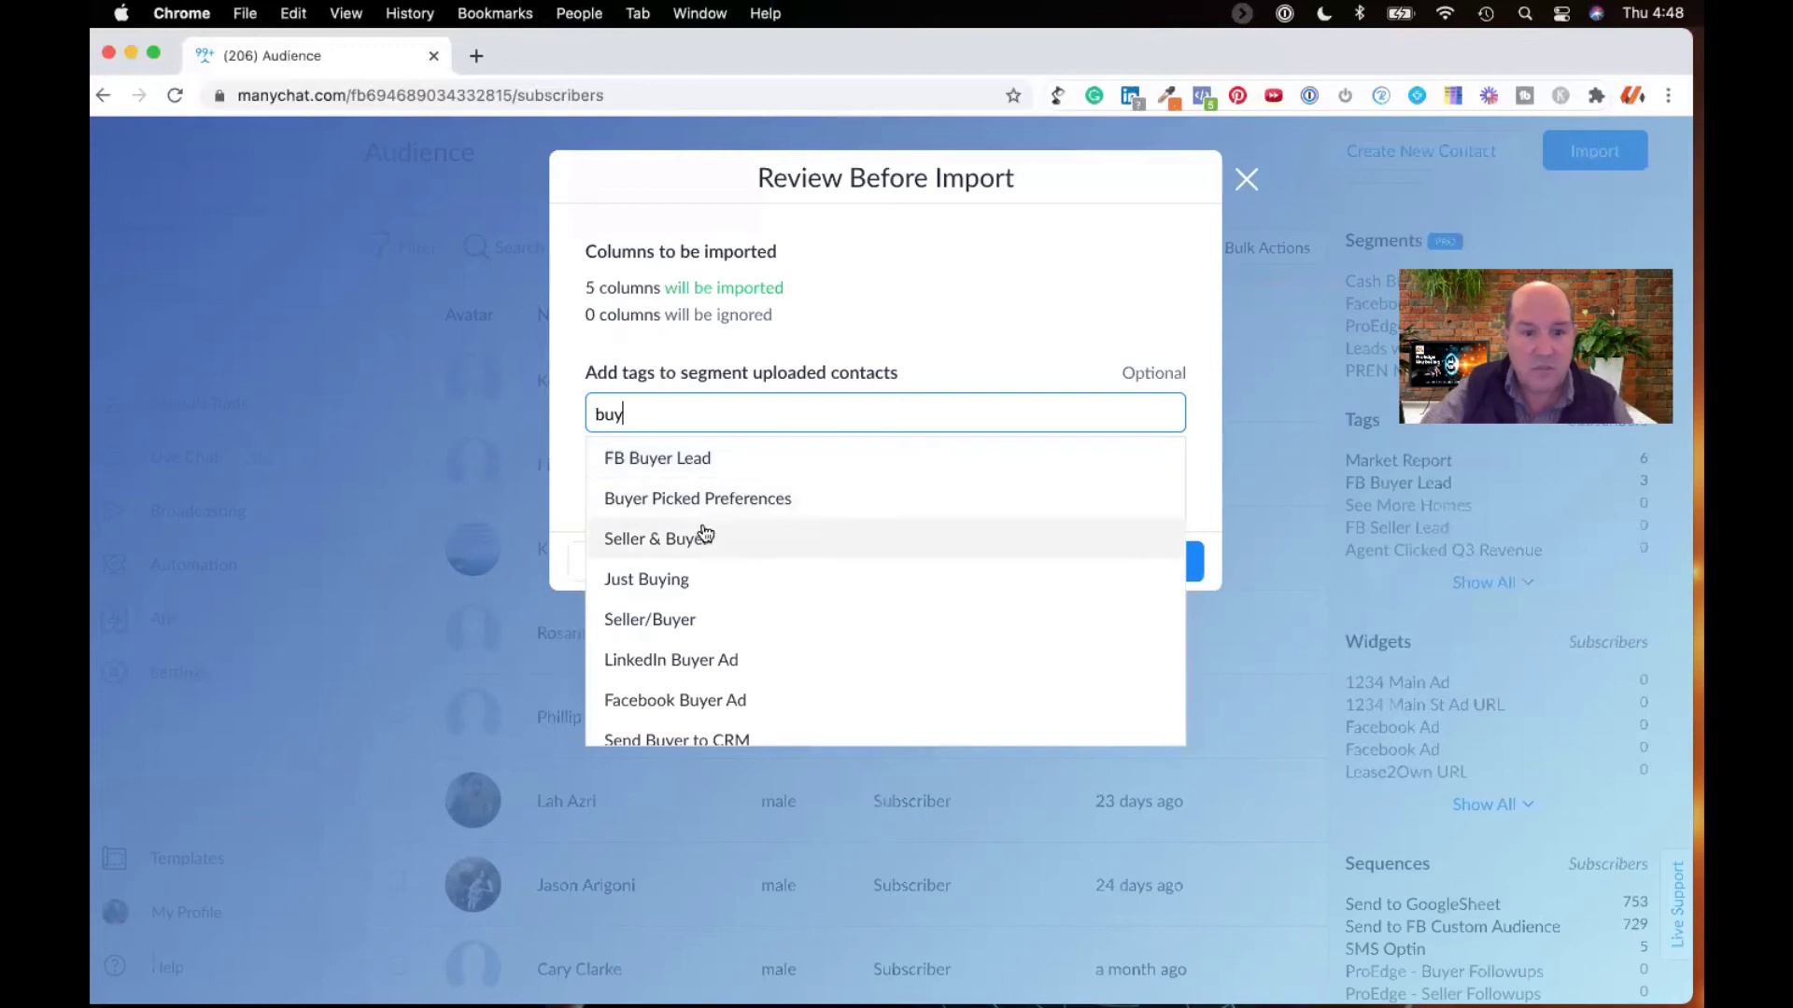
{"action": "left_click", "coordinate": [702, 539]}
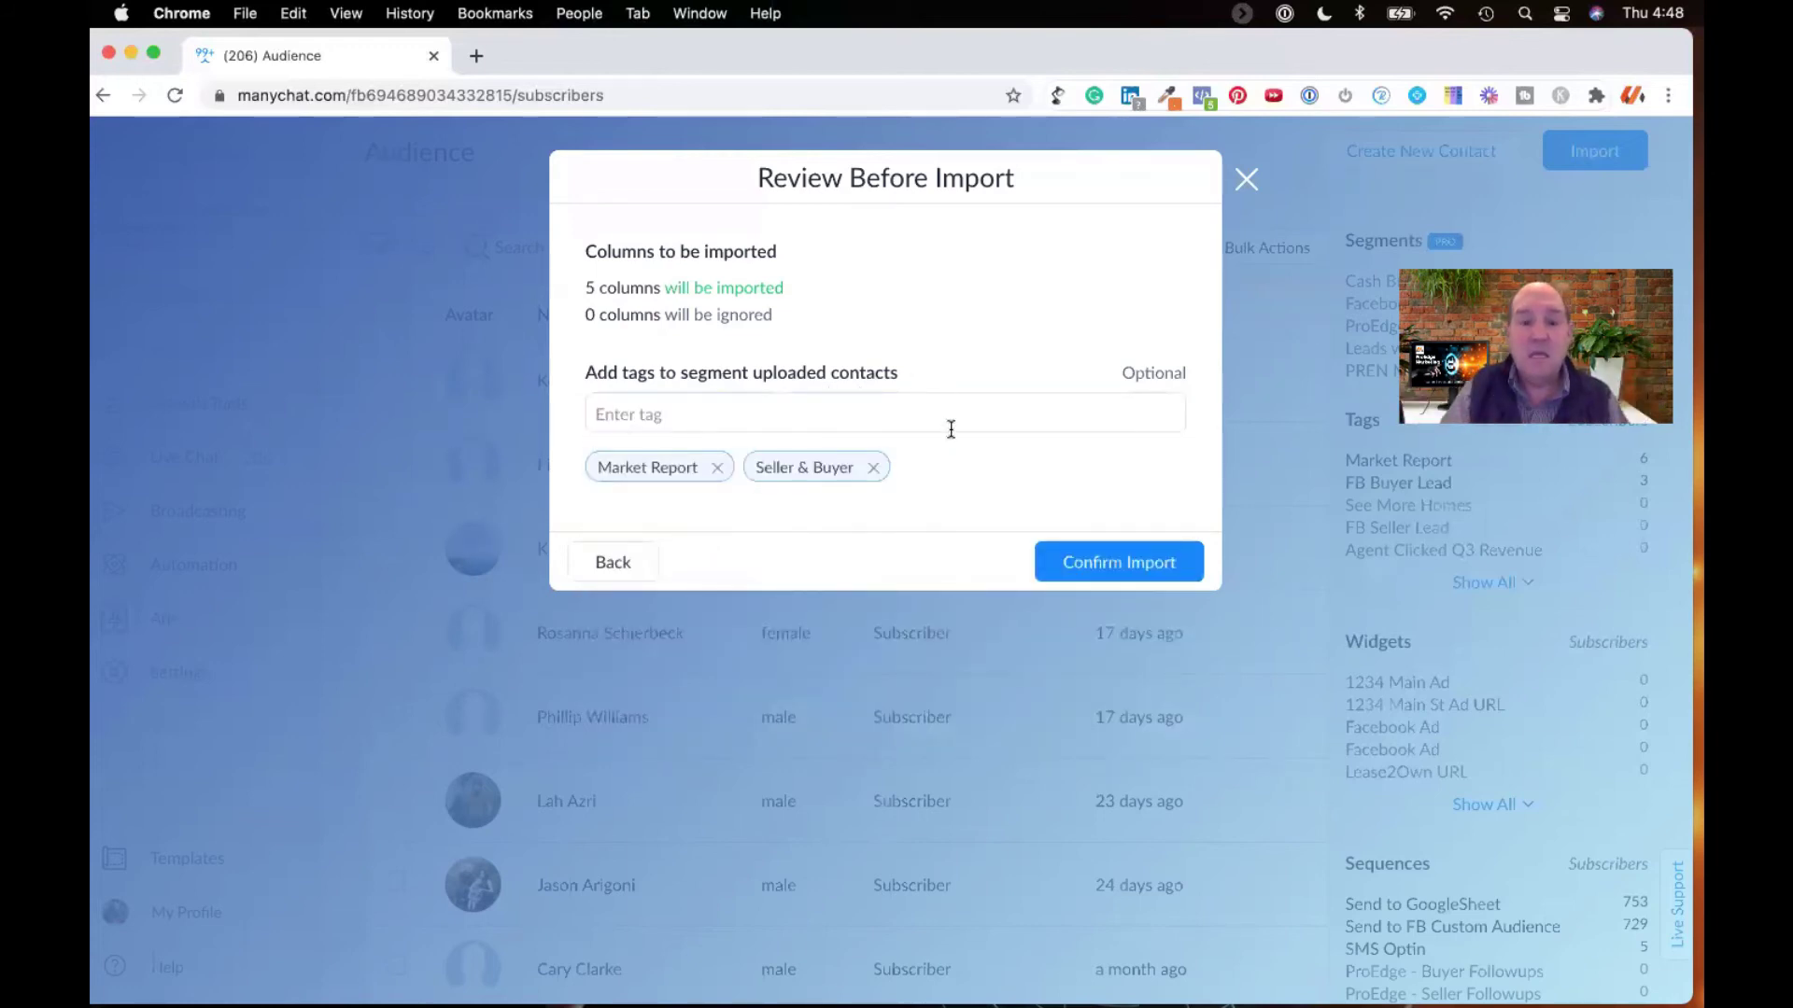
Step: Confirm the import and acknowledge completion with 3 users created, bringing Audience to 689
{"action": "left_click", "coordinate": [1102, 562]}
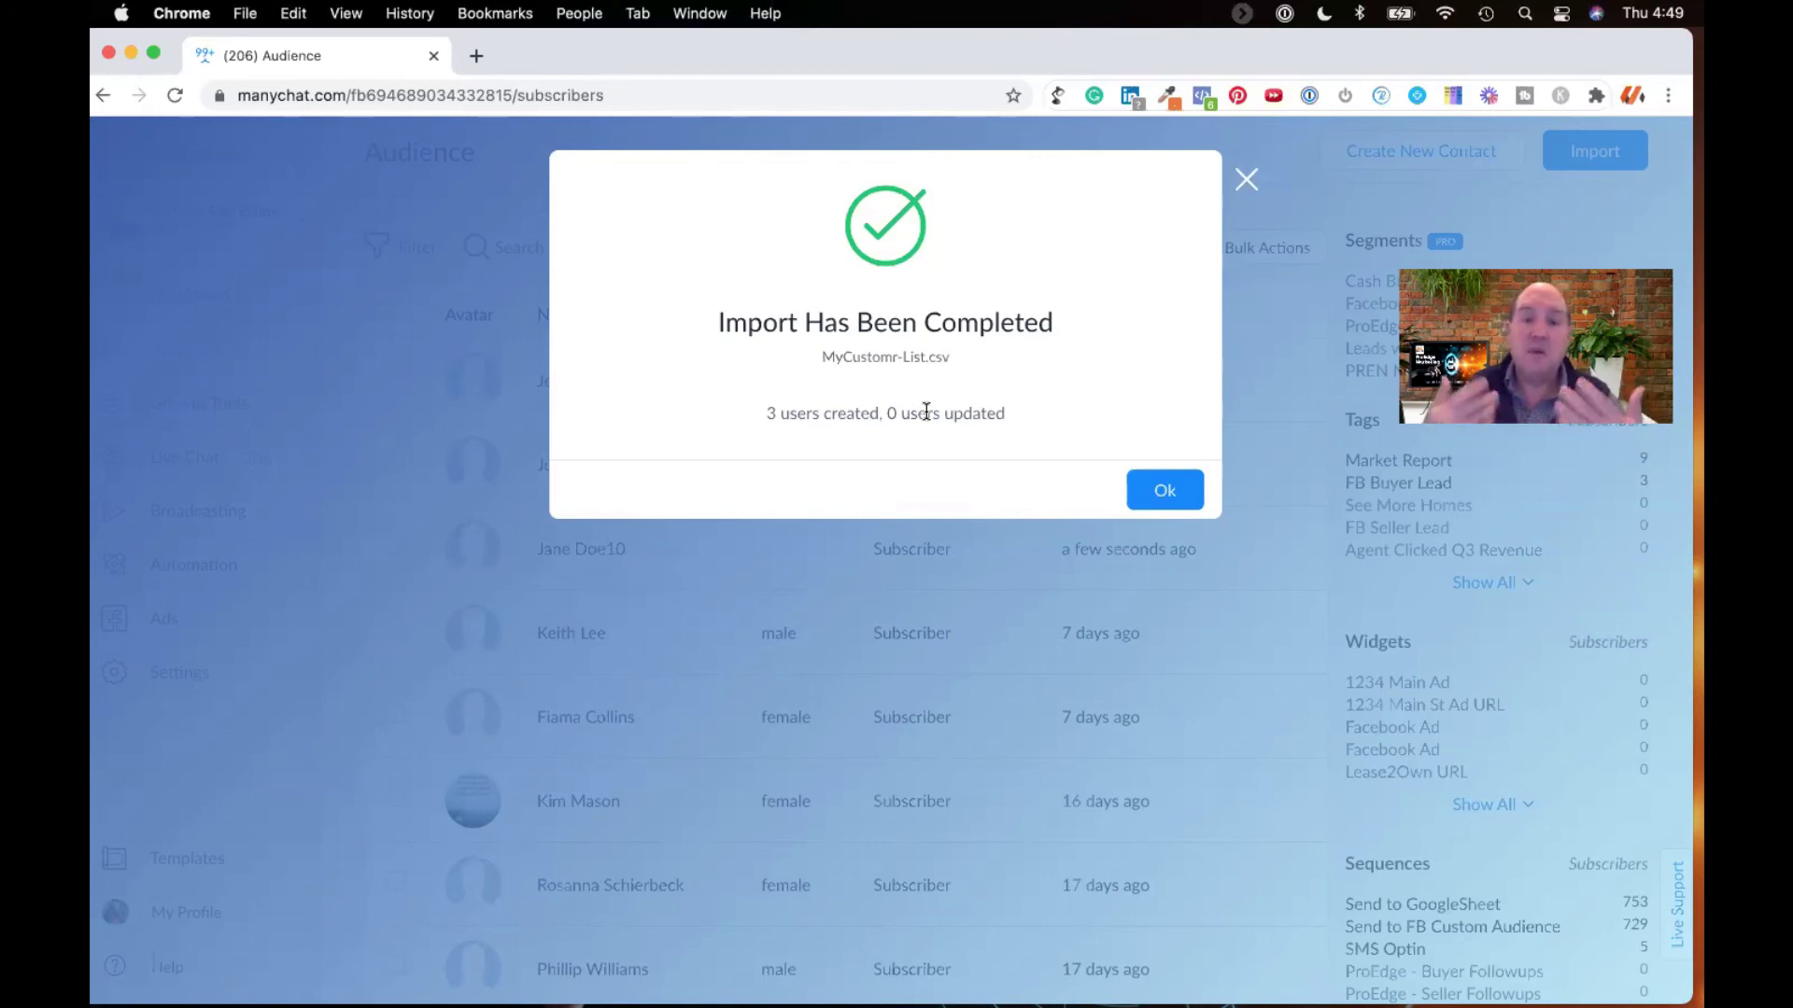
{"action": "left_click", "coordinate": [1165, 489]}
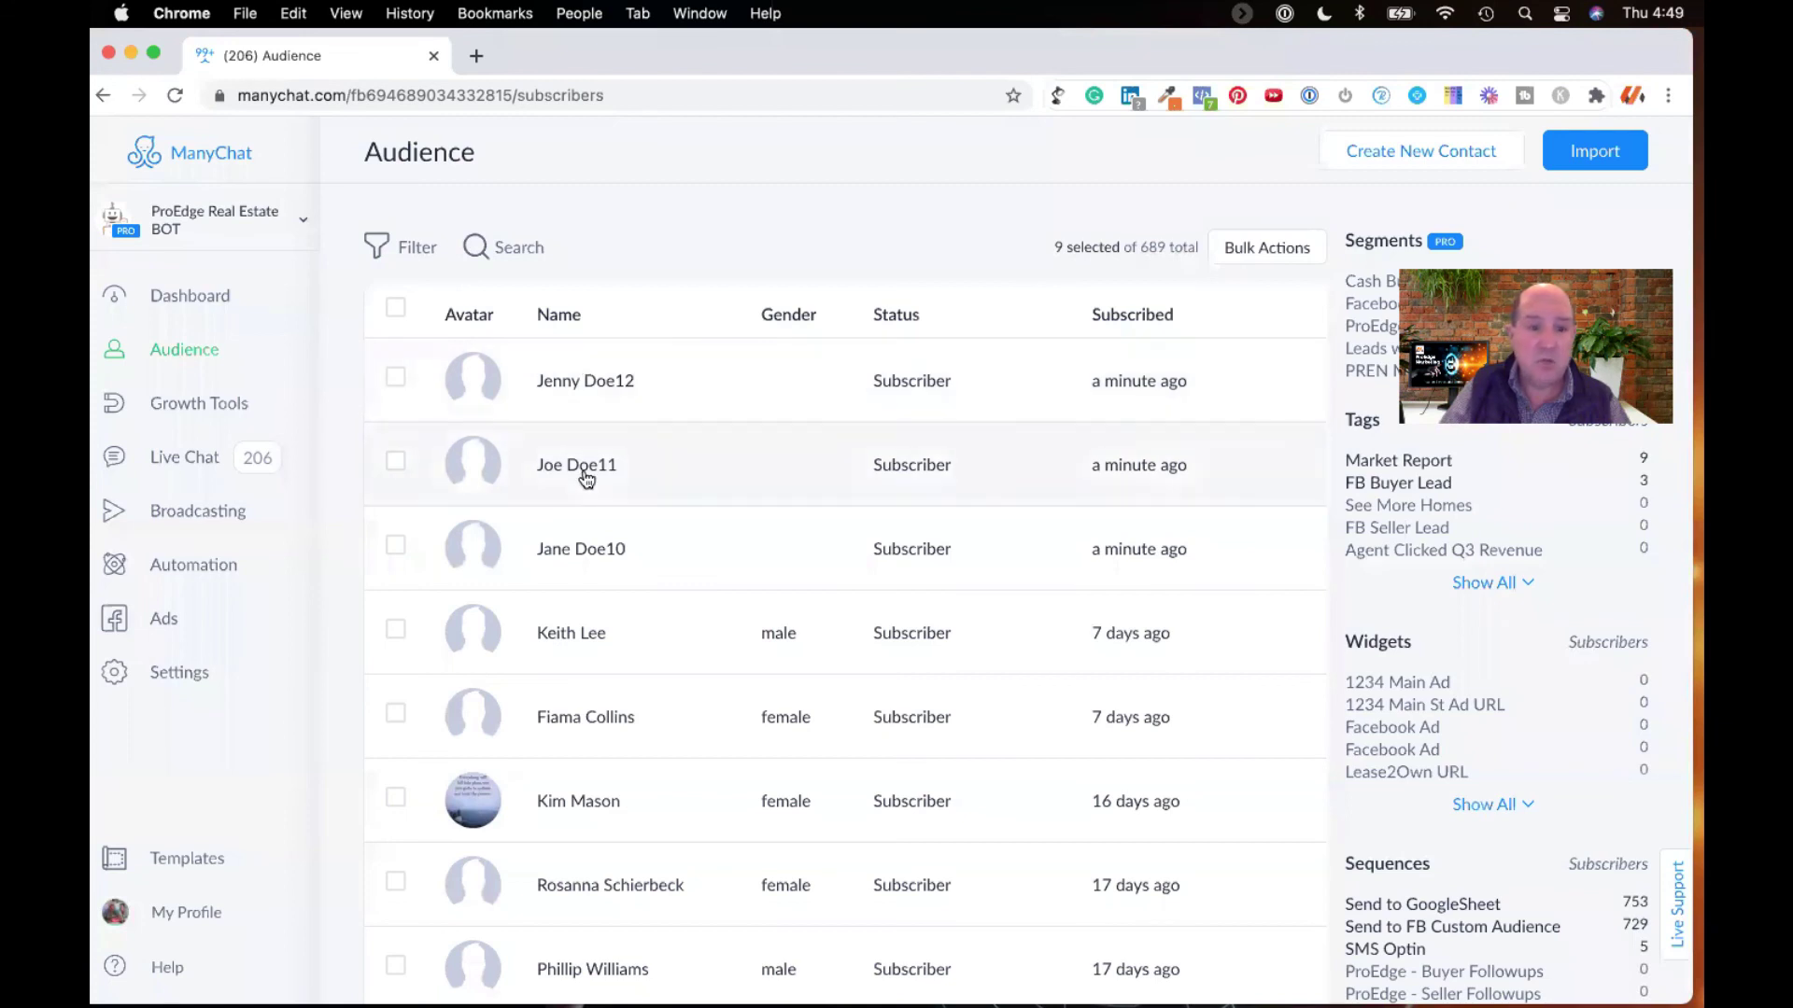
Step: Open the newest contact's profile and review its SMS opt-in status and phone number
{"action": "left_click", "coordinate": [588, 381]}
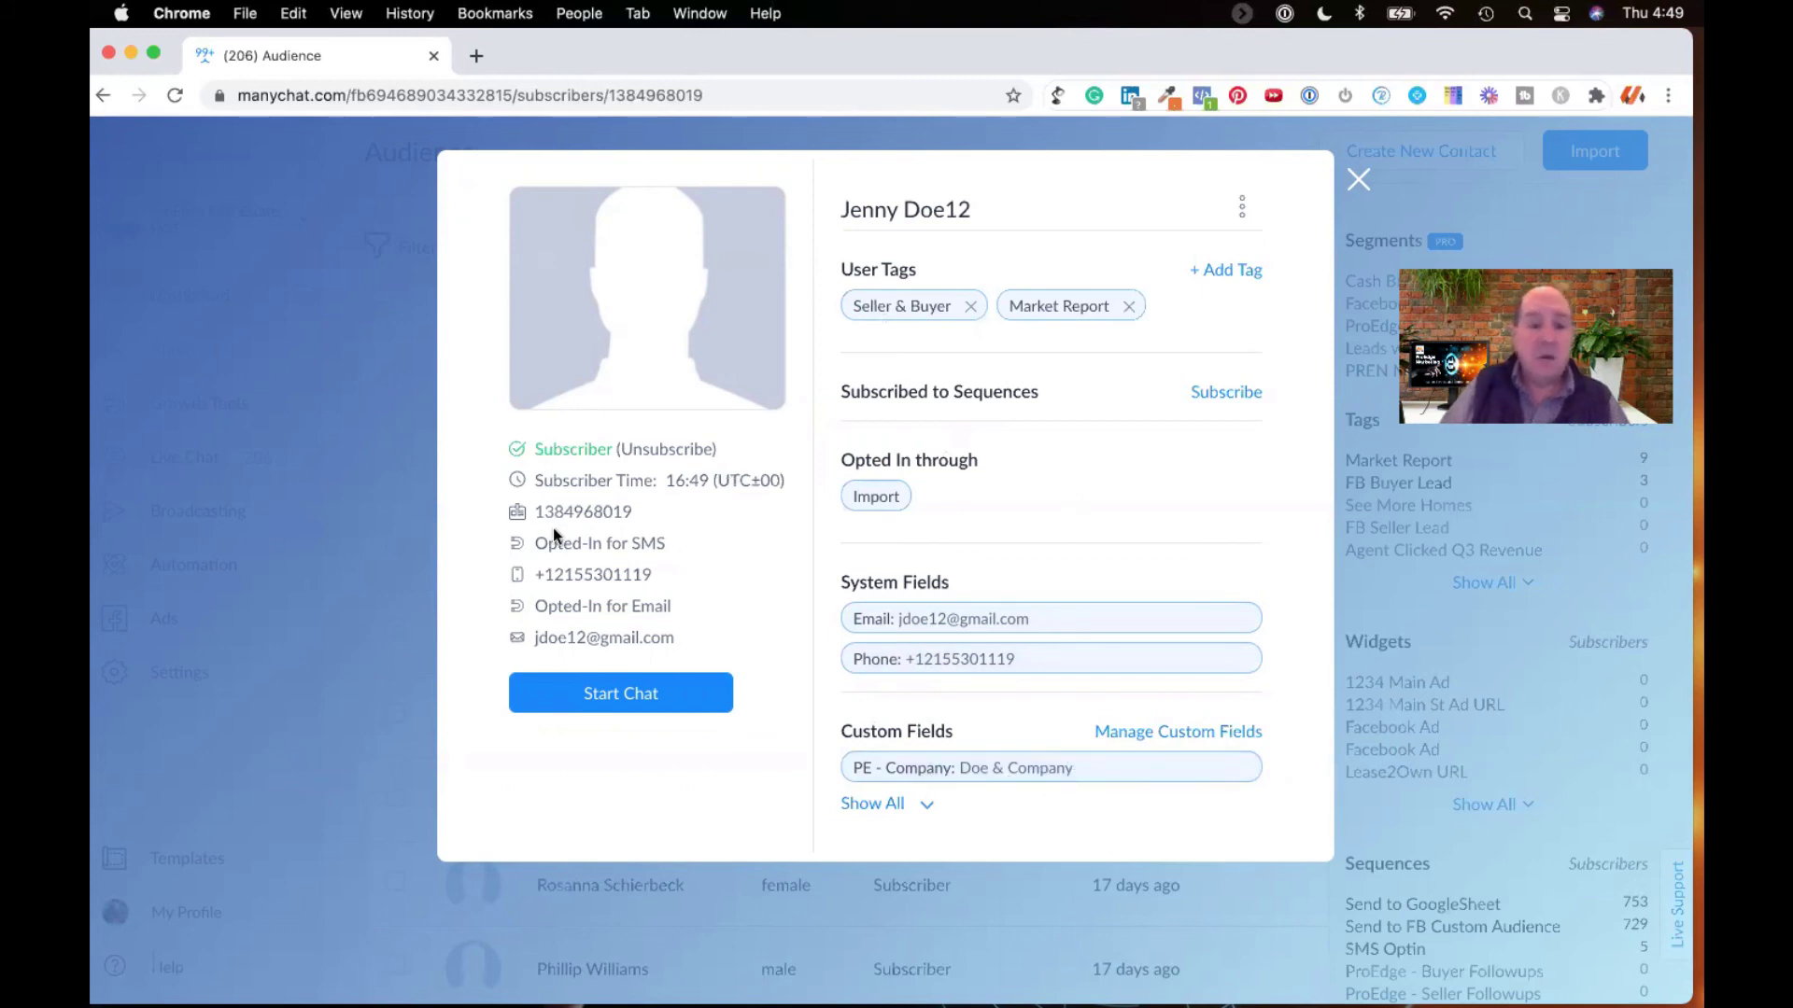
{"action": "left_click_drag", "start_coordinate": [548, 542], "coordinate": [680, 551]}
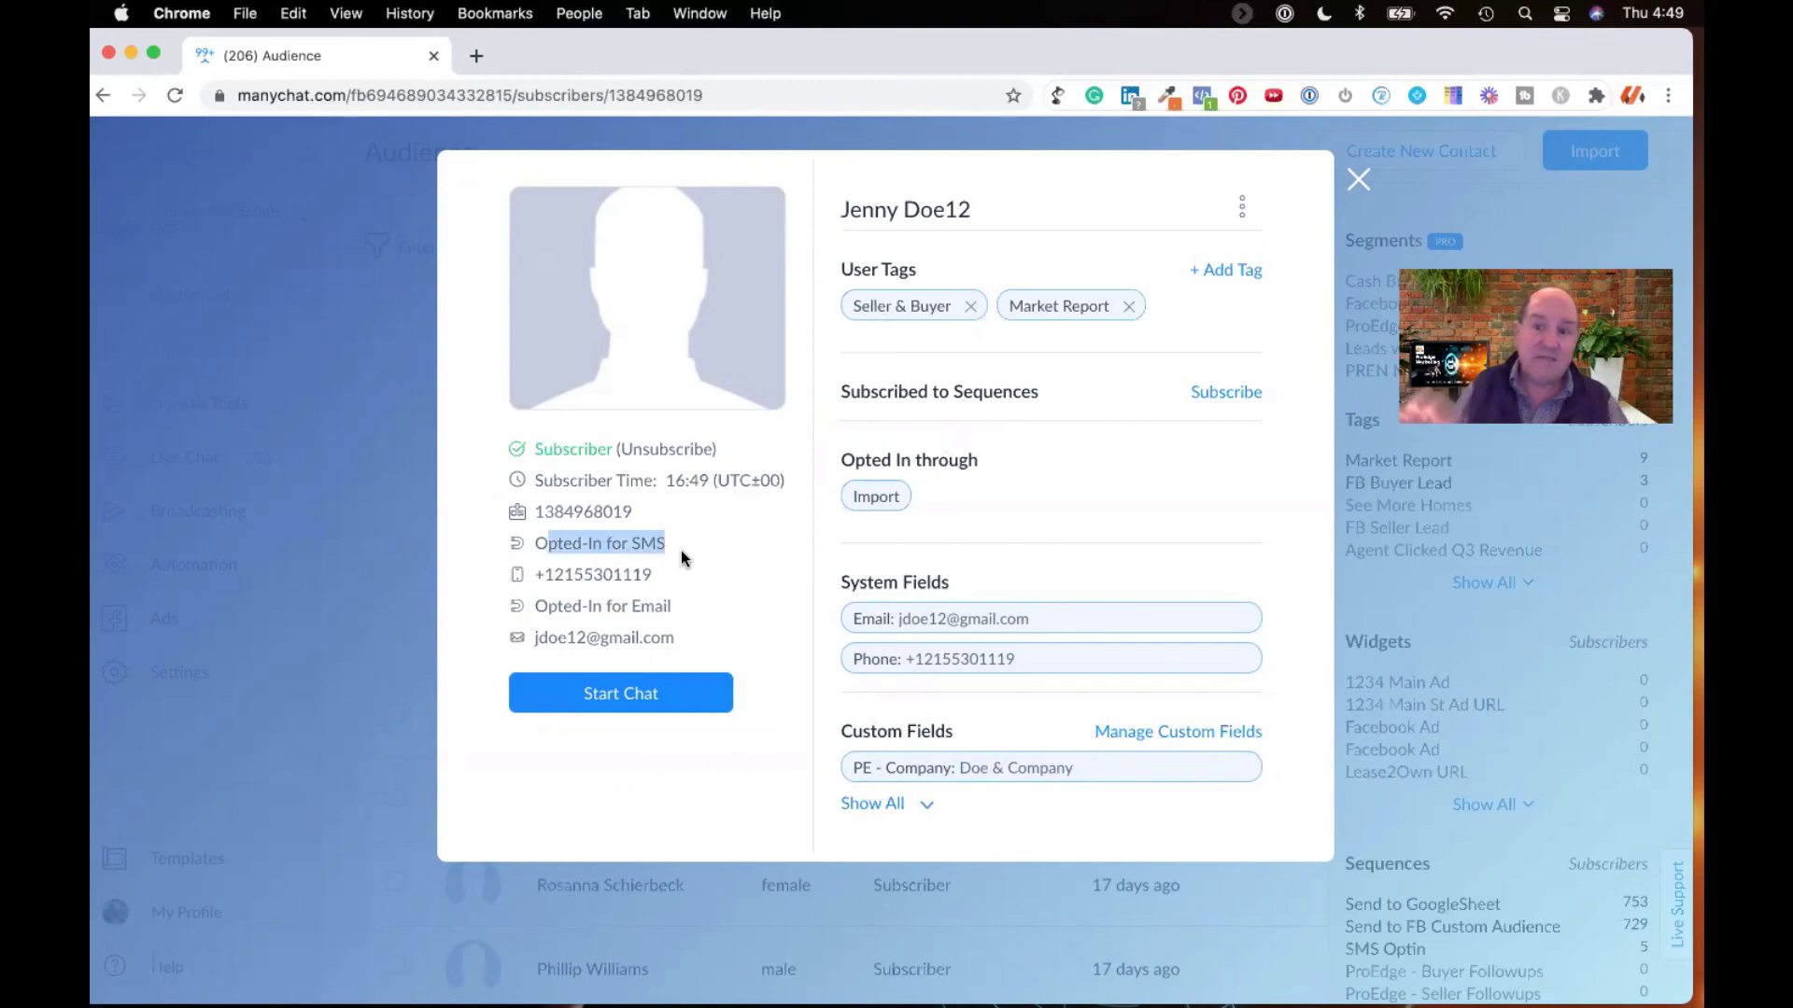
{"action": "double_click", "coordinate": [564, 574]}
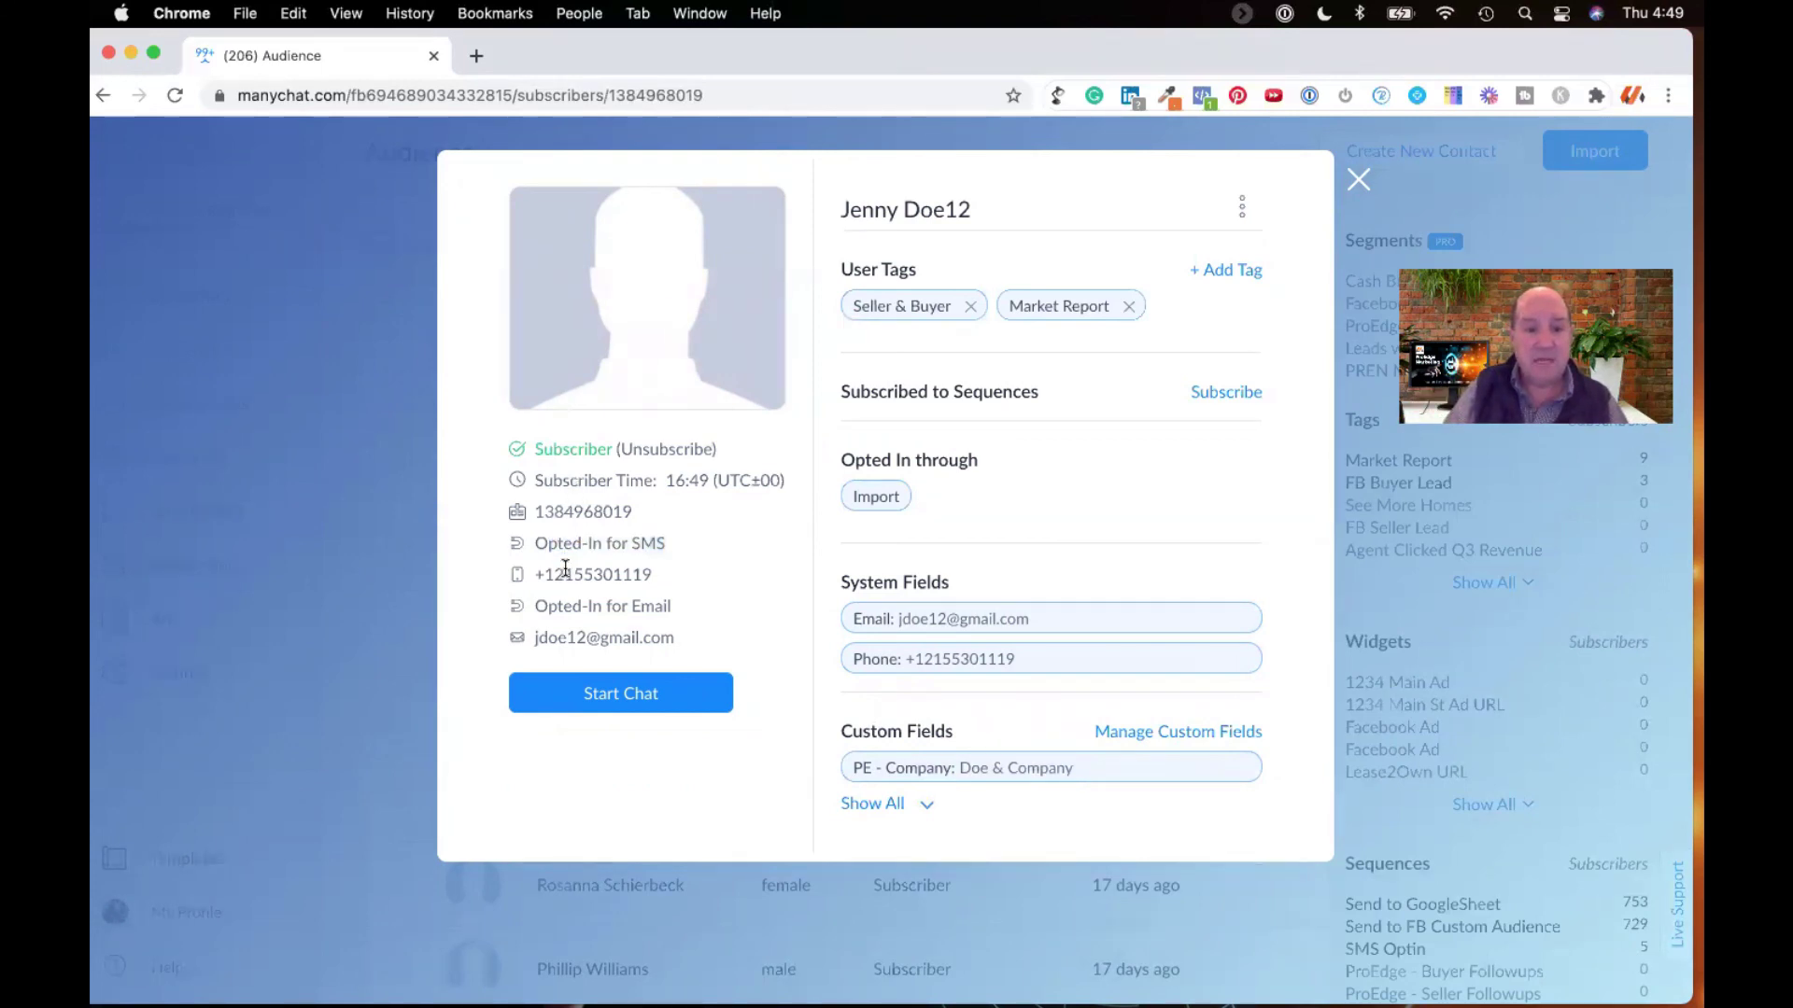
{"action": "left_click", "coordinate": [567, 626]}
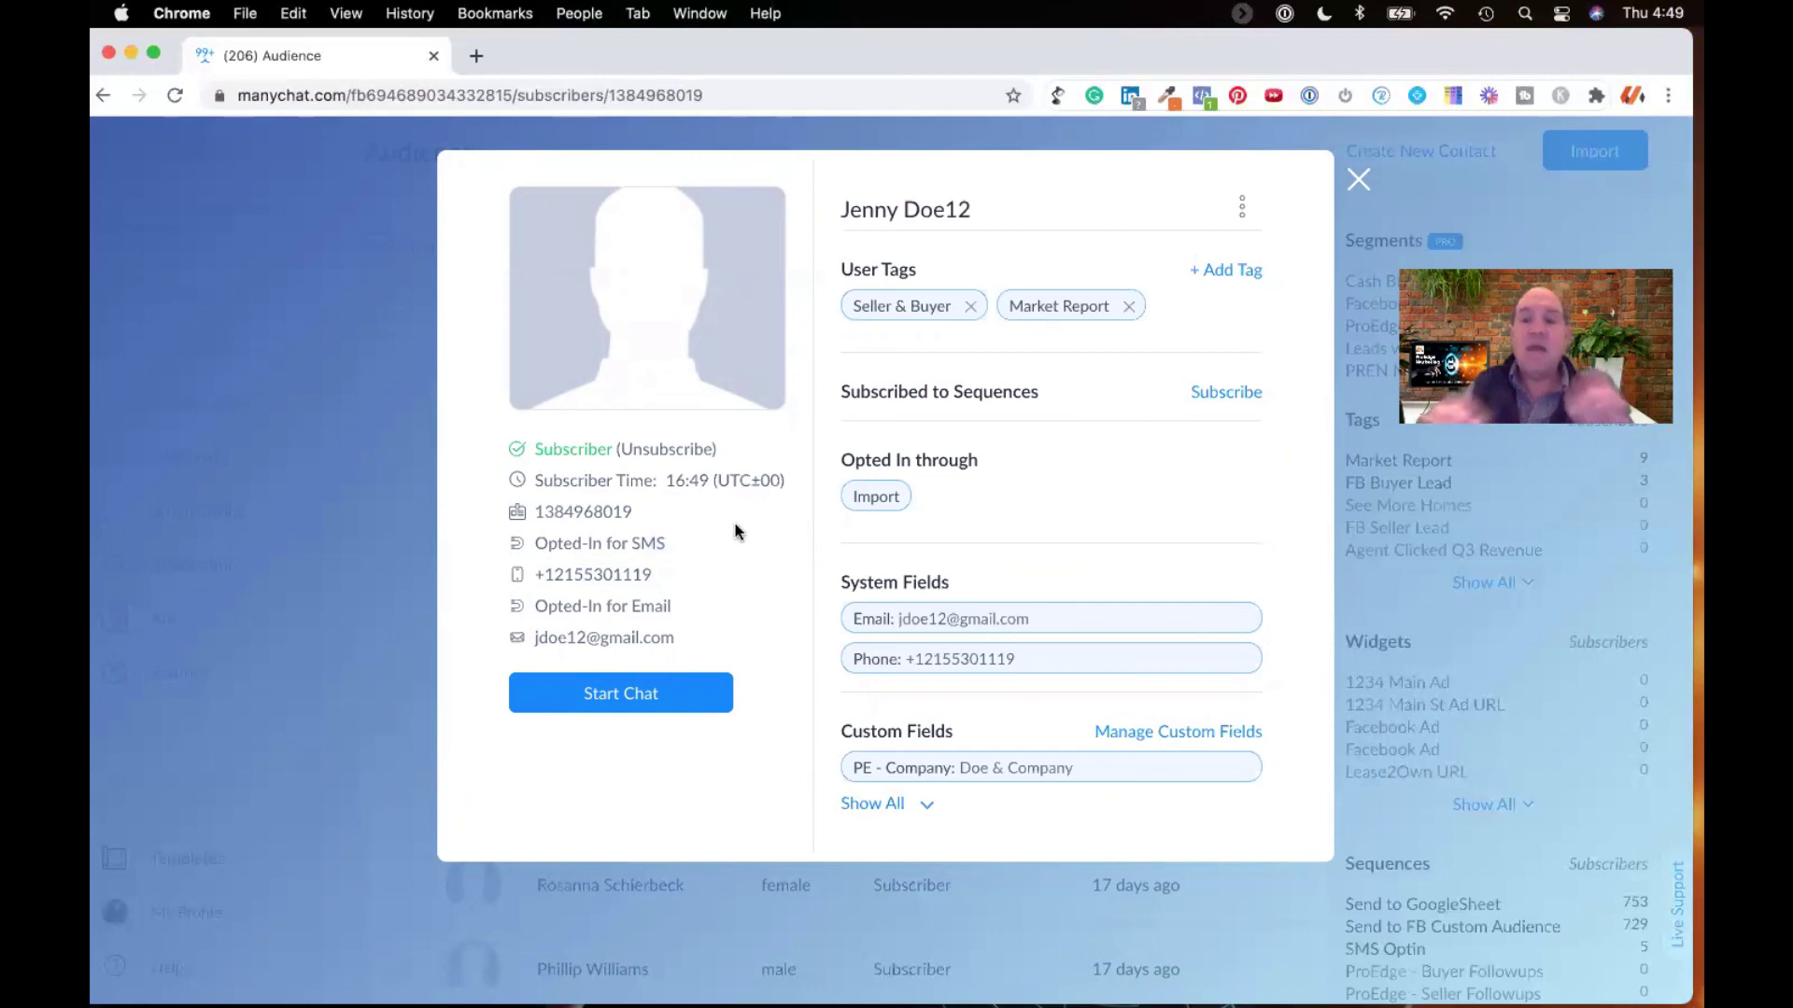